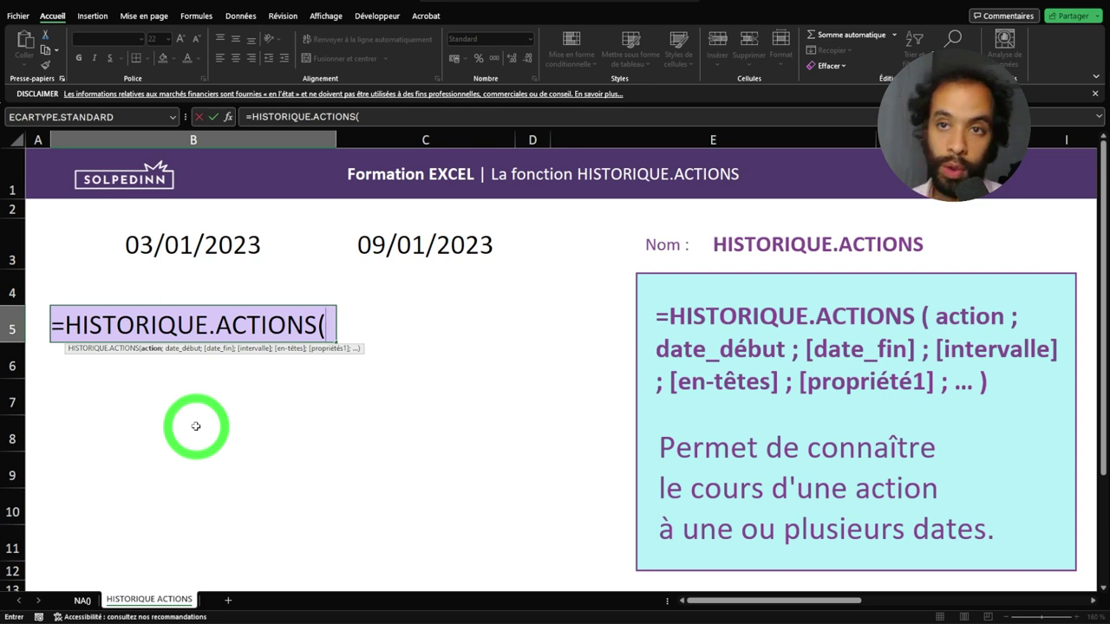
- Enter =HISTORIQUE.ACTIONS("AAPL";B3) in B5, returning 03/01/2023 closing at $125,07
text(")
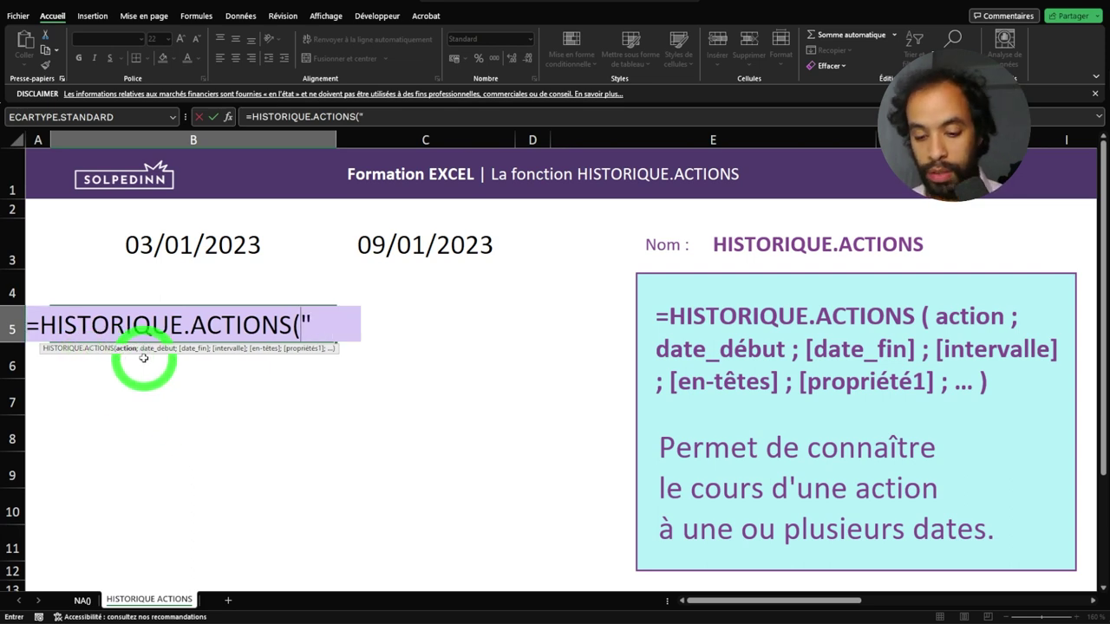
text(AAPL)
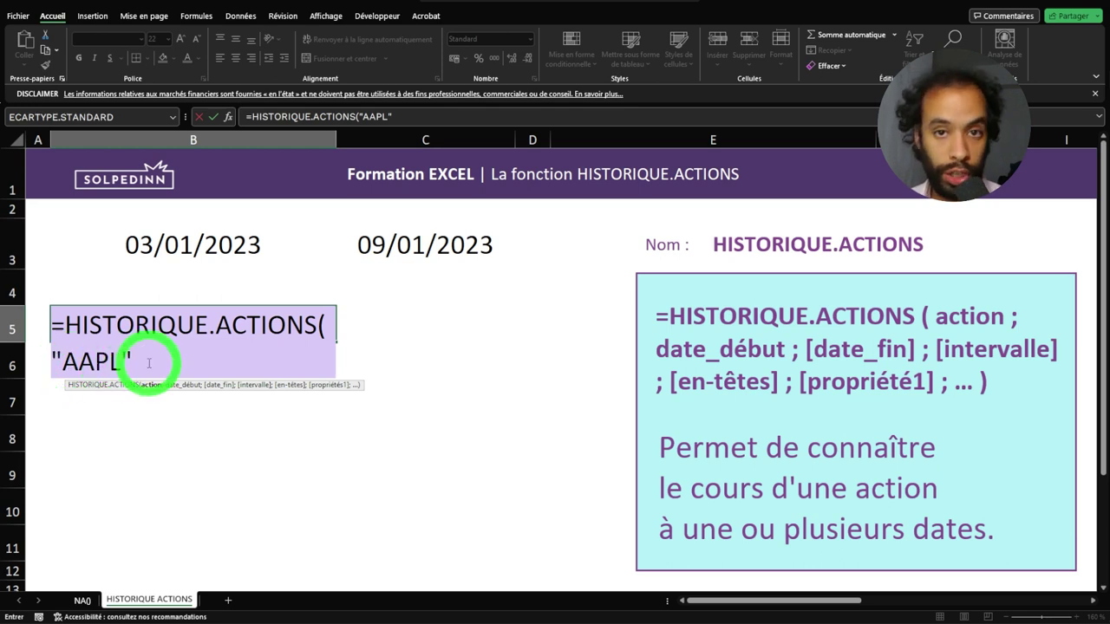
text(;)
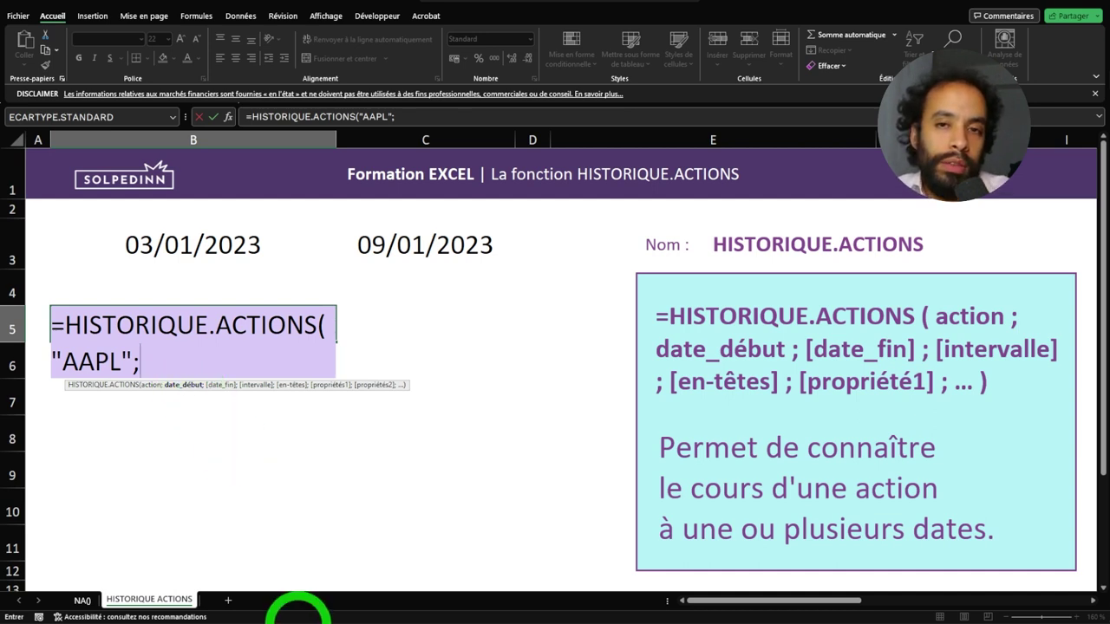
click(174, 247)
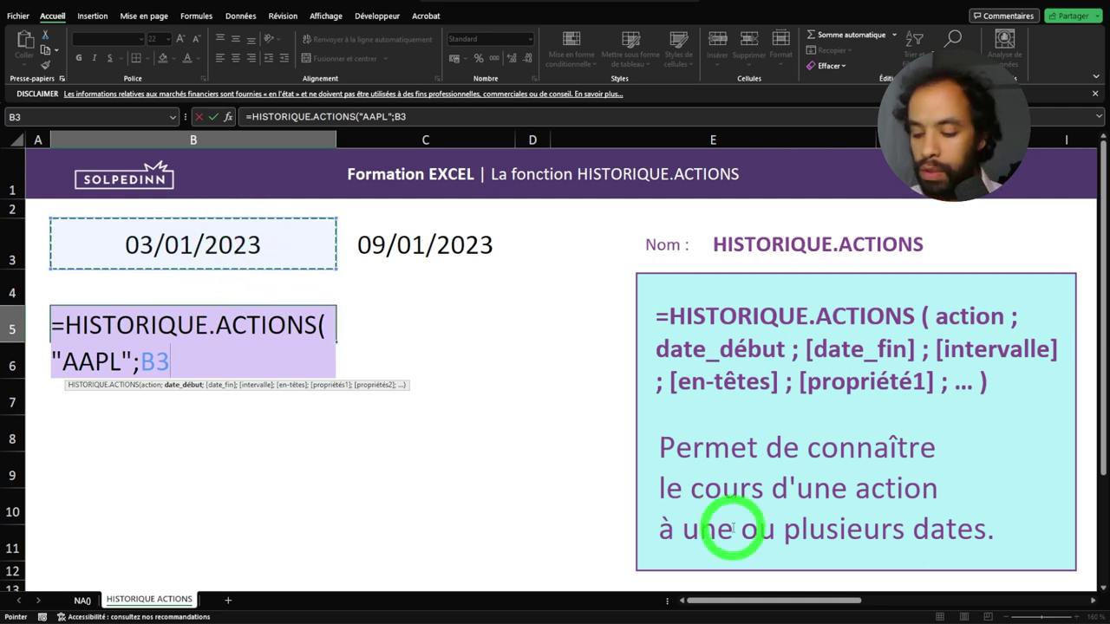
key(Return)
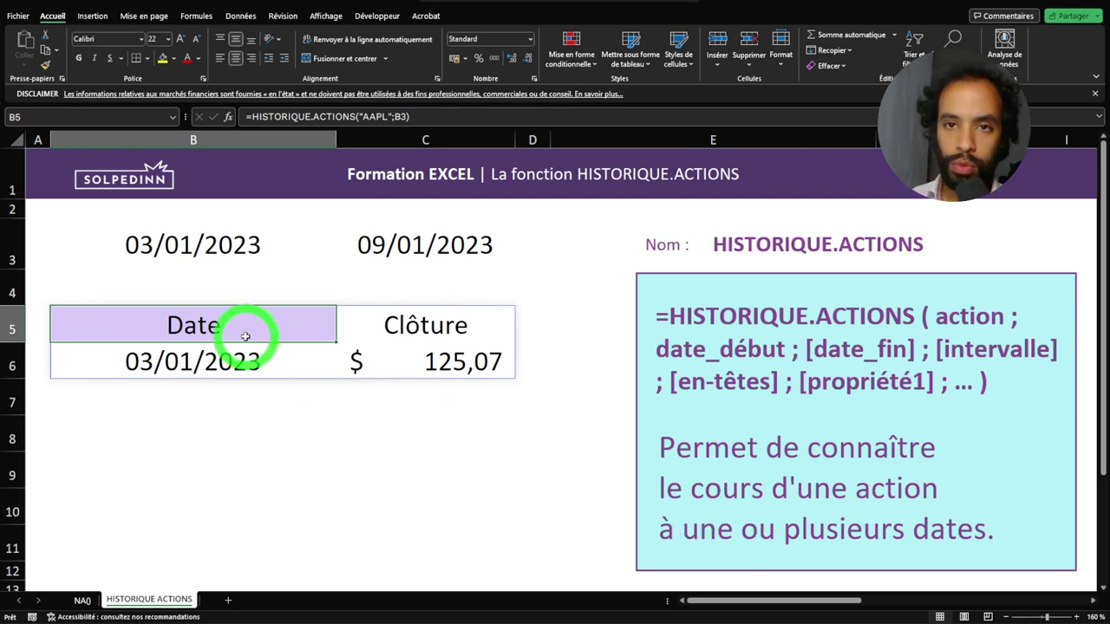
- Inspect the single-row spilled result with its Date and Clôture headers
drag(262, 334, 431, 366)
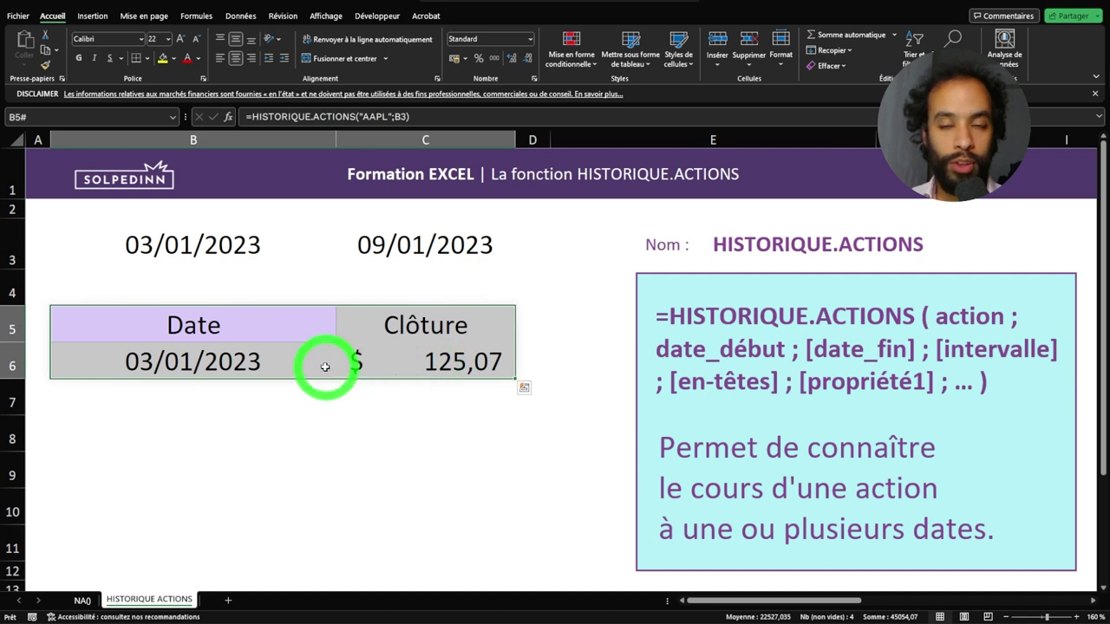
click(228, 326)
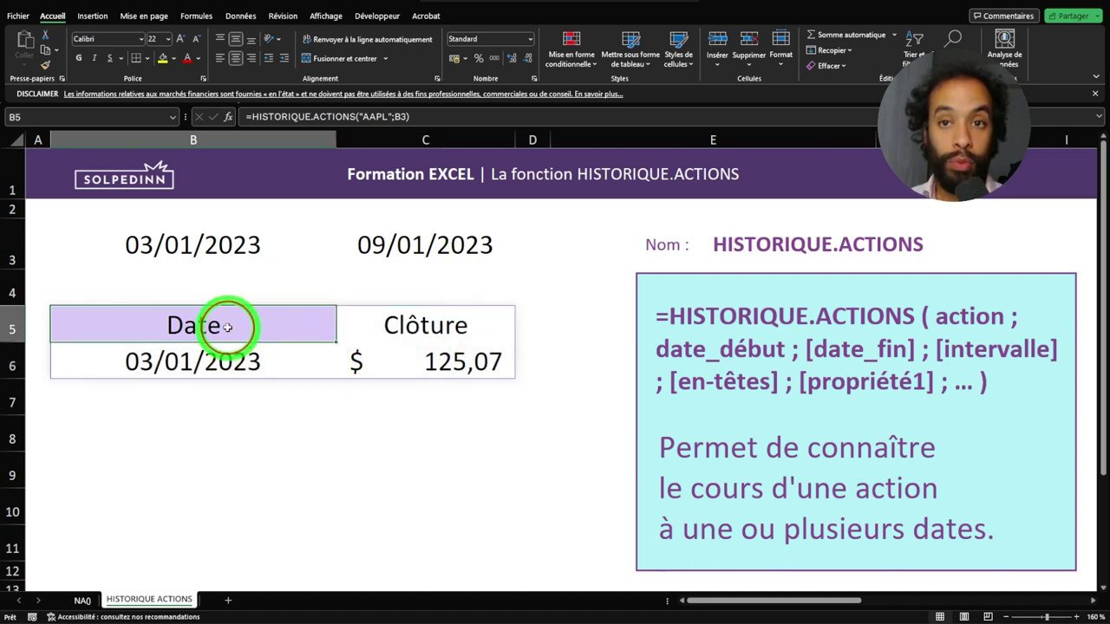
double_click(228, 327)
key(Escape)
drag(248, 330, 460, 375)
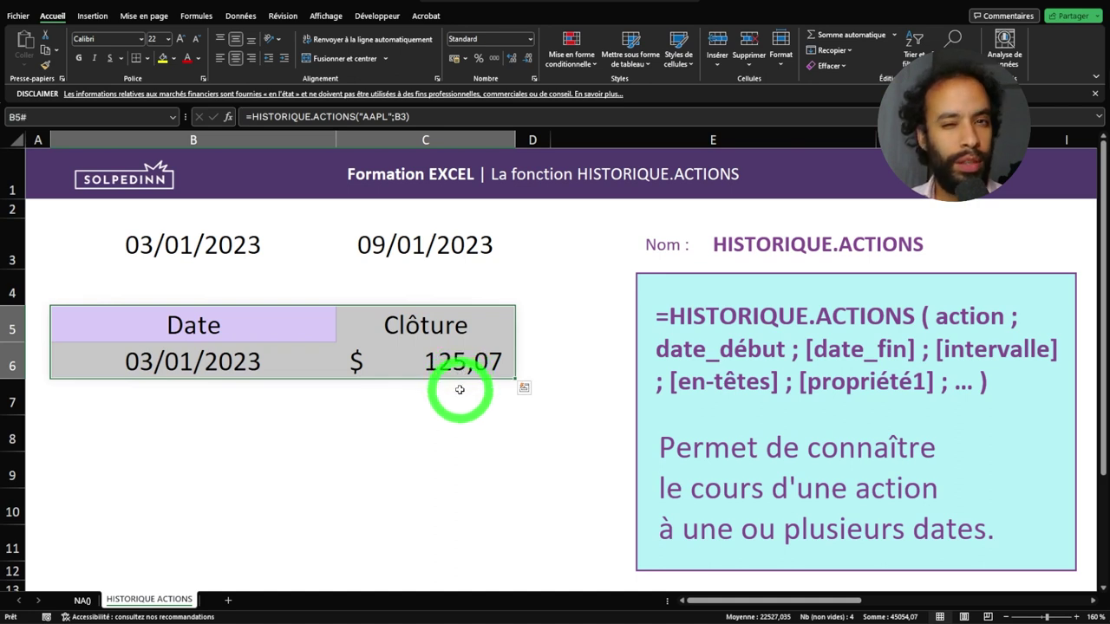
click(427, 418)
click(438, 327)
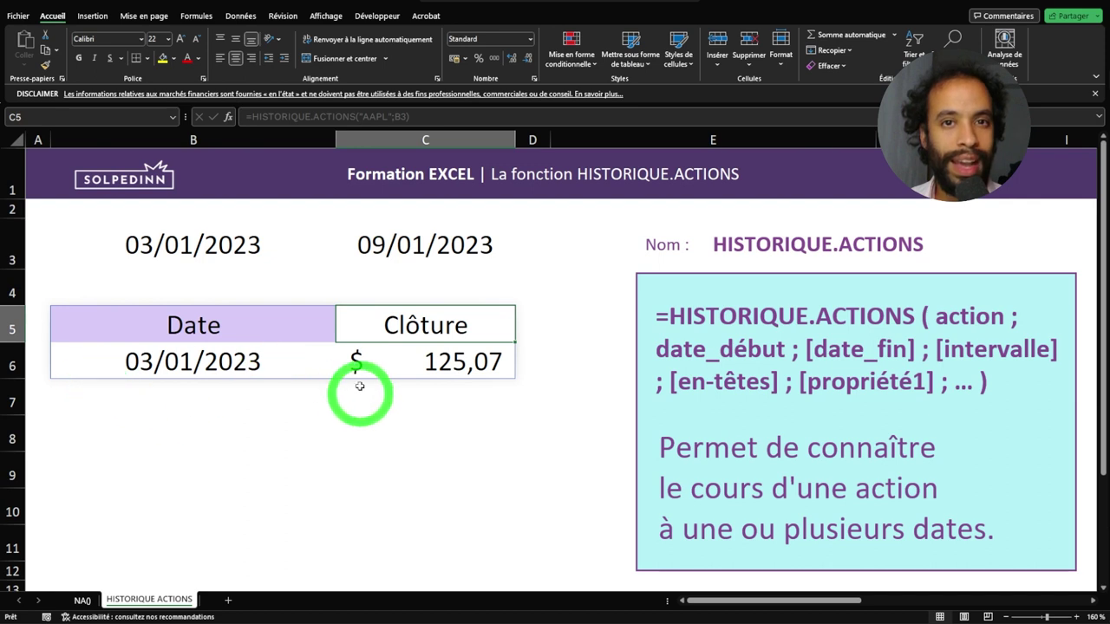
- Reopen the B5 formula with the cursor placed just after the B3 argument
click(226, 333)
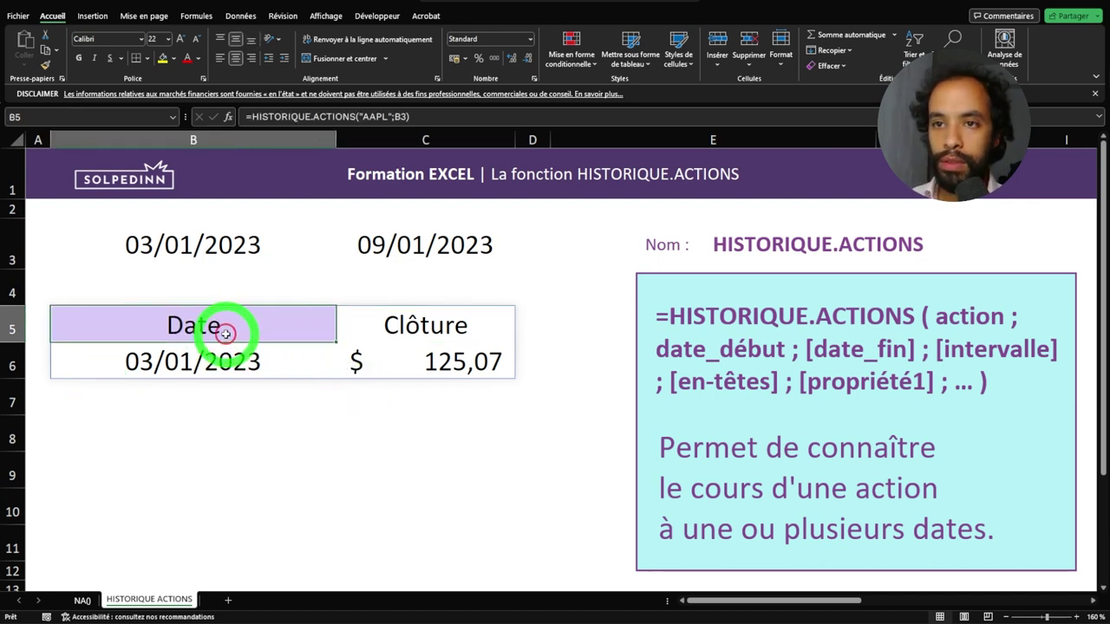
double_click(226, 329)
key(Escape)
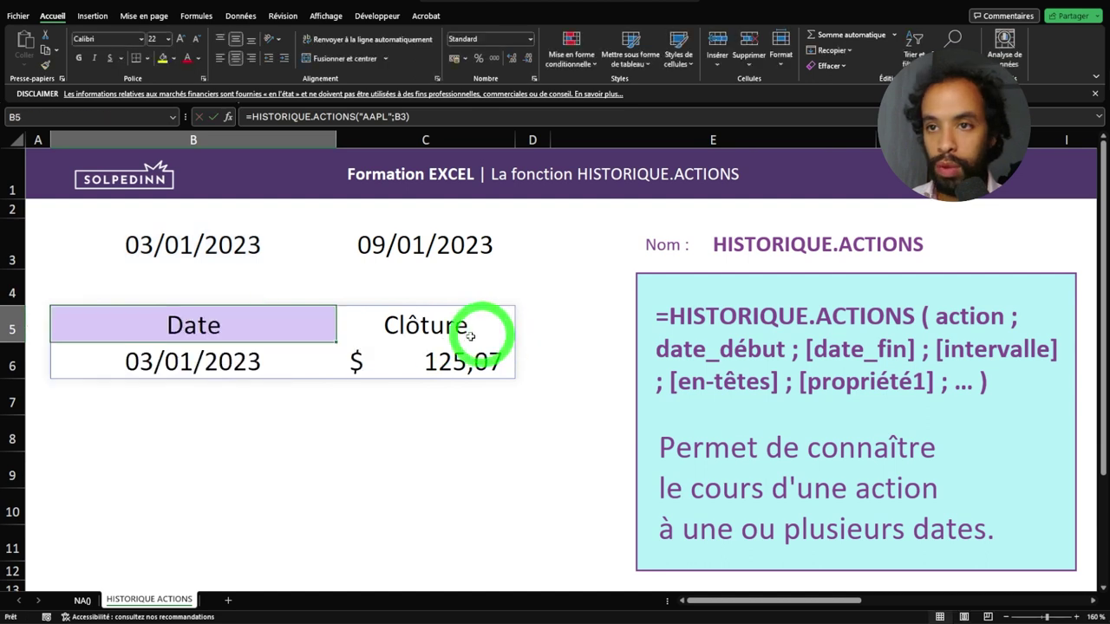
drag(213, 330, 457, 322)
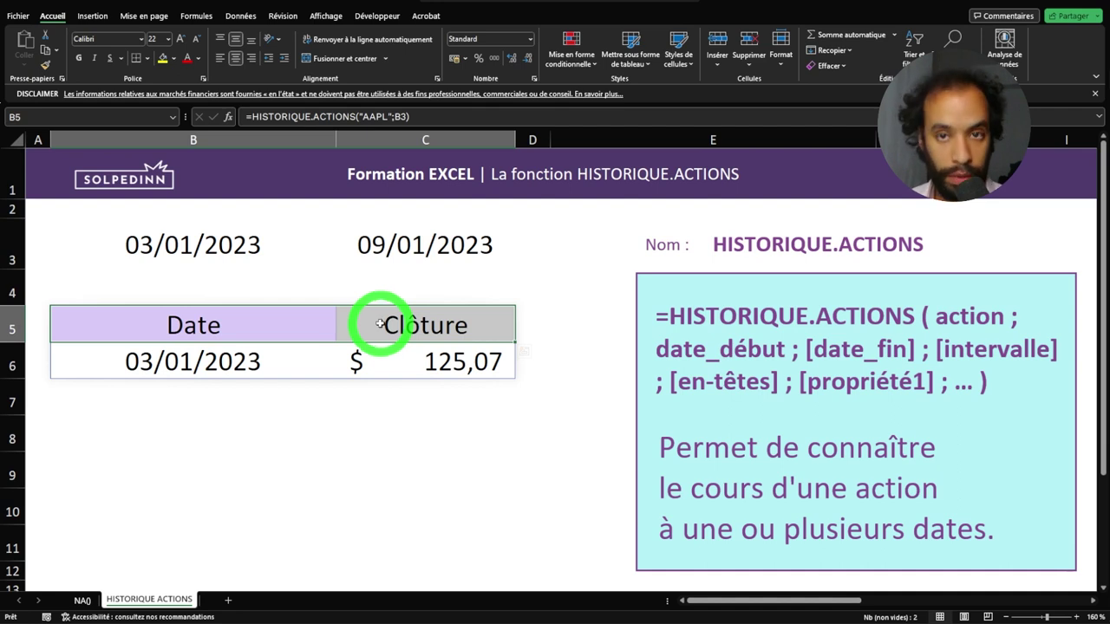
double_click(260, 326)
click(141, 362)
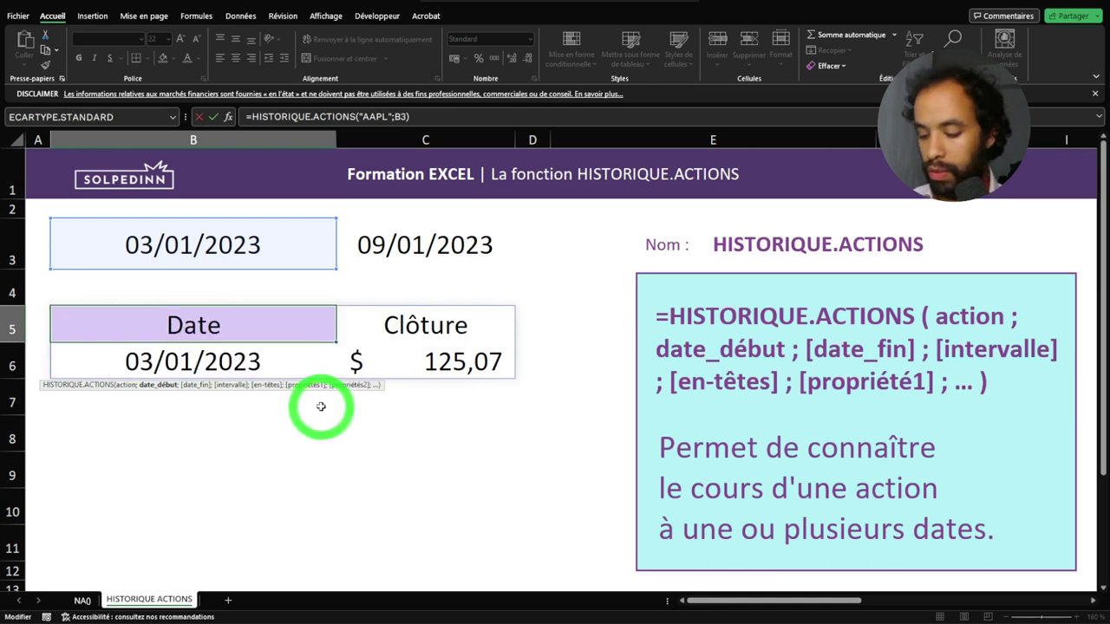
- Add C3 as the end date, making =HISTORIQUE.ACTIONS("AAPL";B3;C3)
text(;)
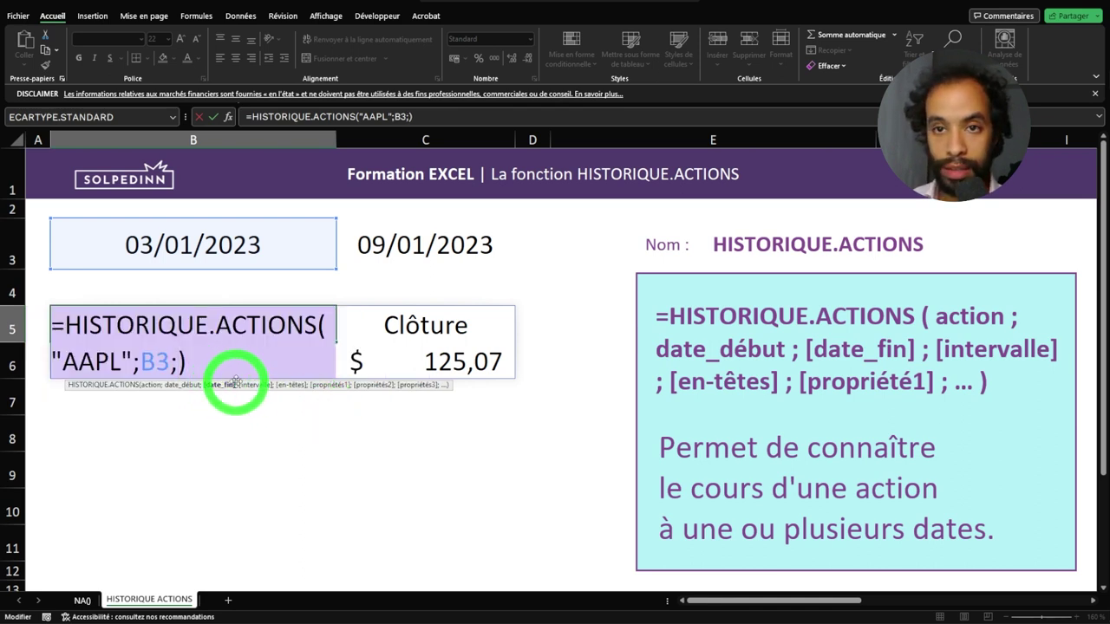
click(411, 247)
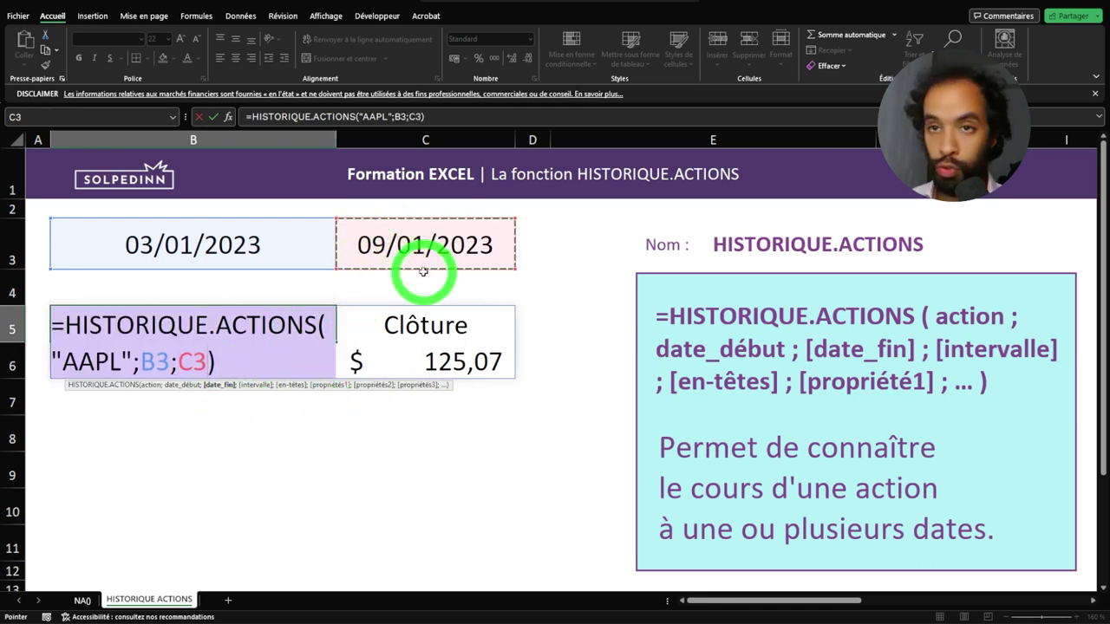
key(Return)
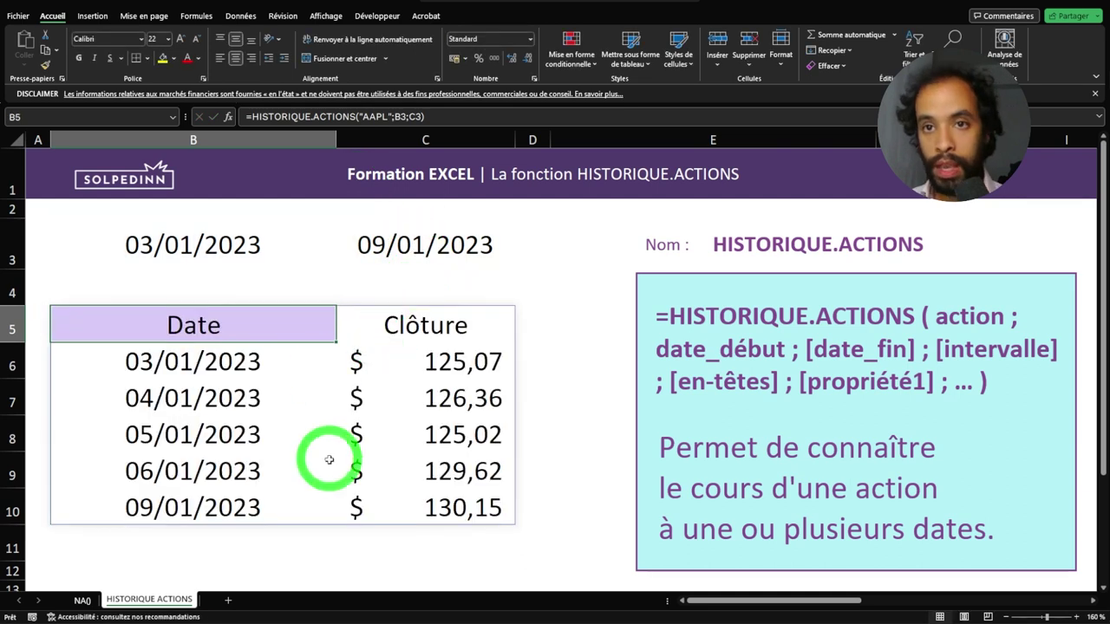
- Inspect the spilled B5:C10 price table and its dates in B6:B10
drag(199, 325, 429, 503)
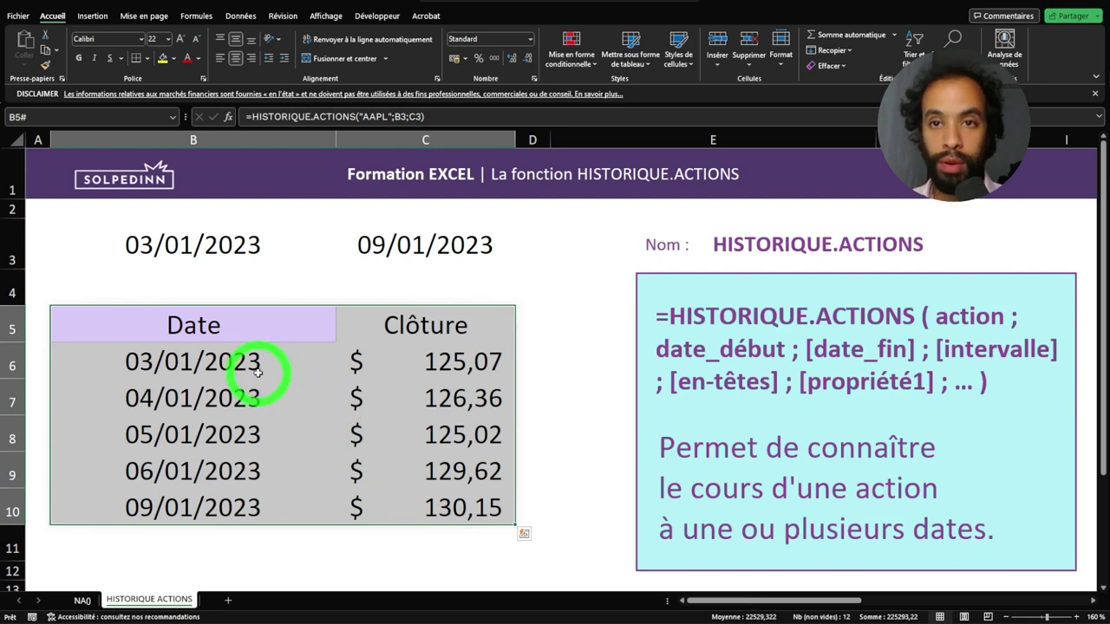
drag(256, 373, 241, 513)
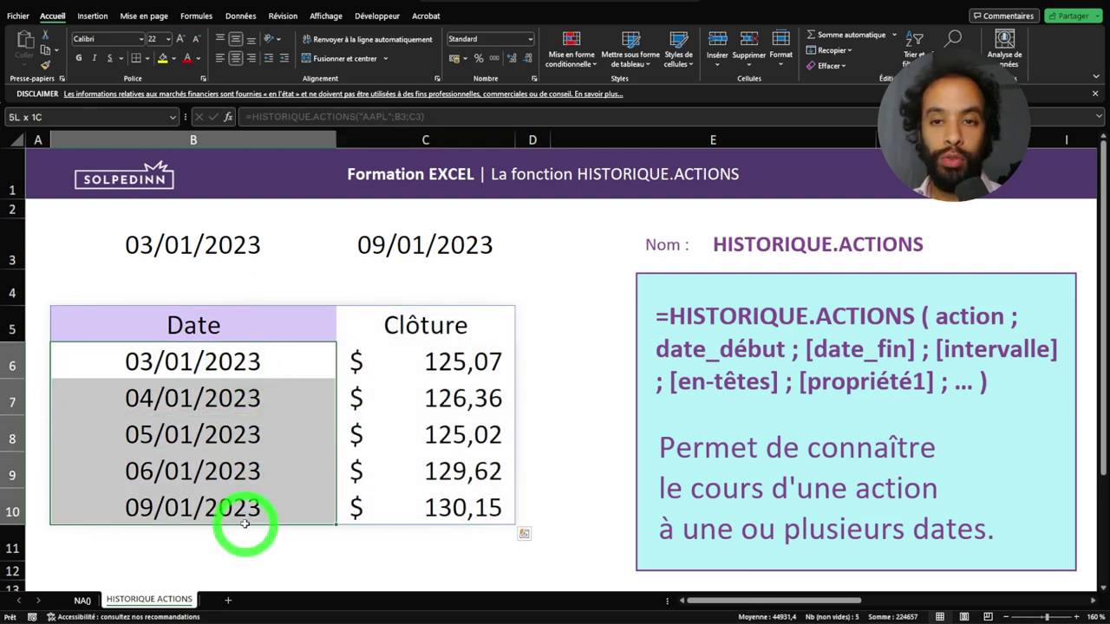
click(160, 253)
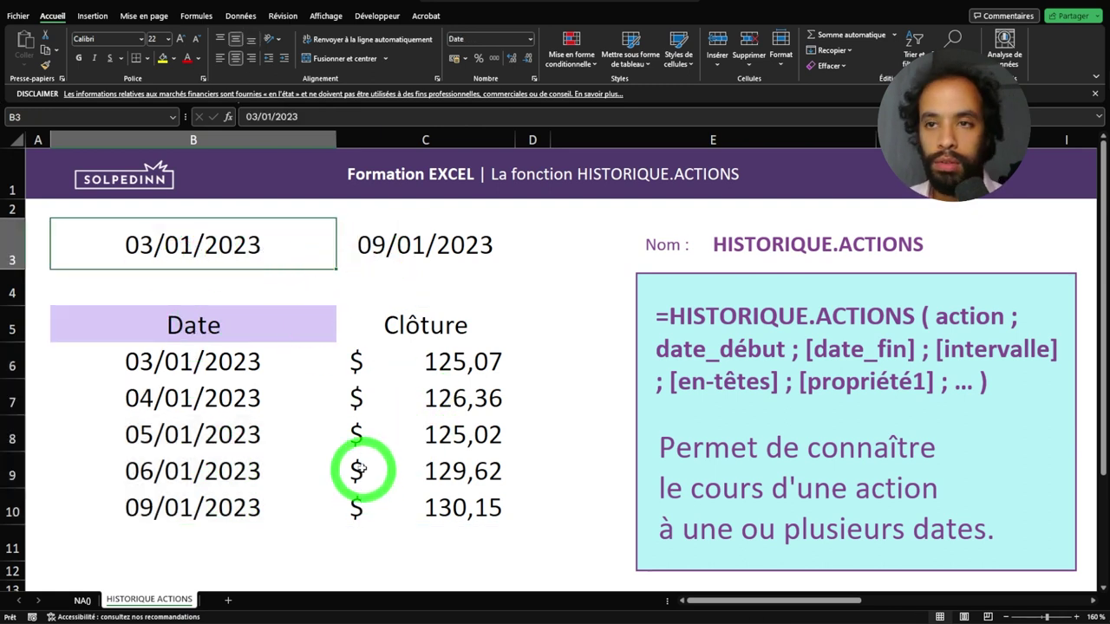
drag(213, 364, 236, 507)
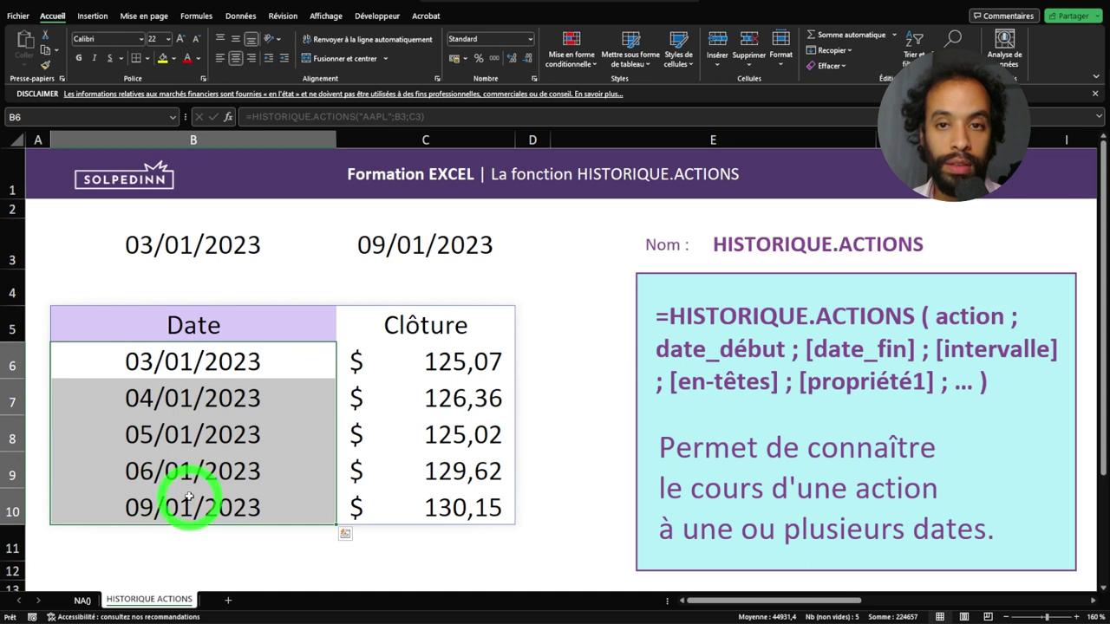
click(529, 39)
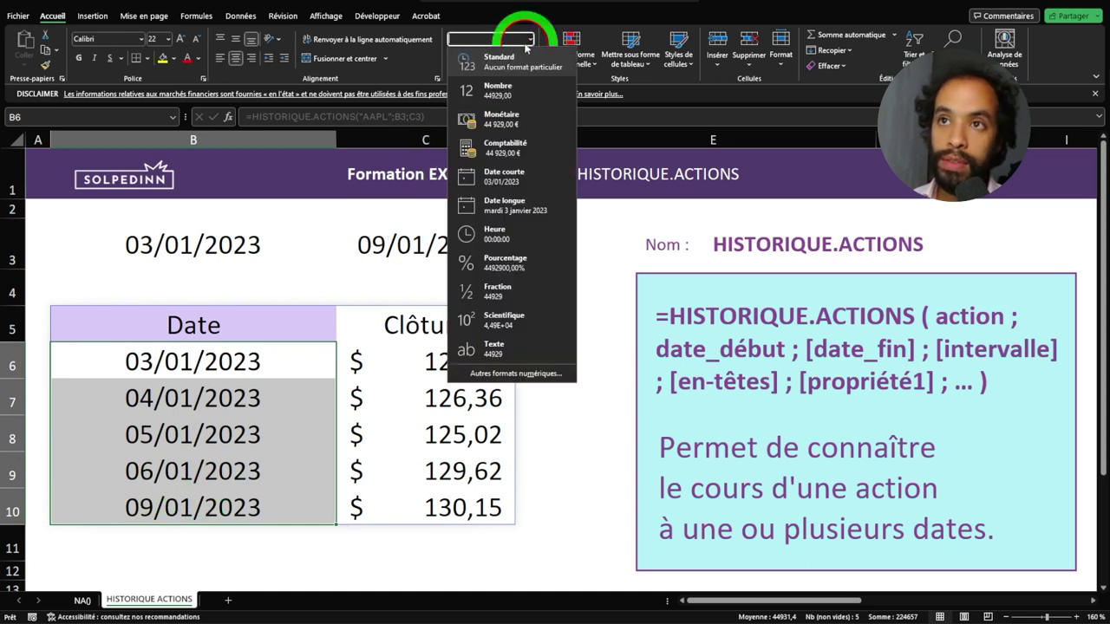
click(508, 206)
click(458, 446)
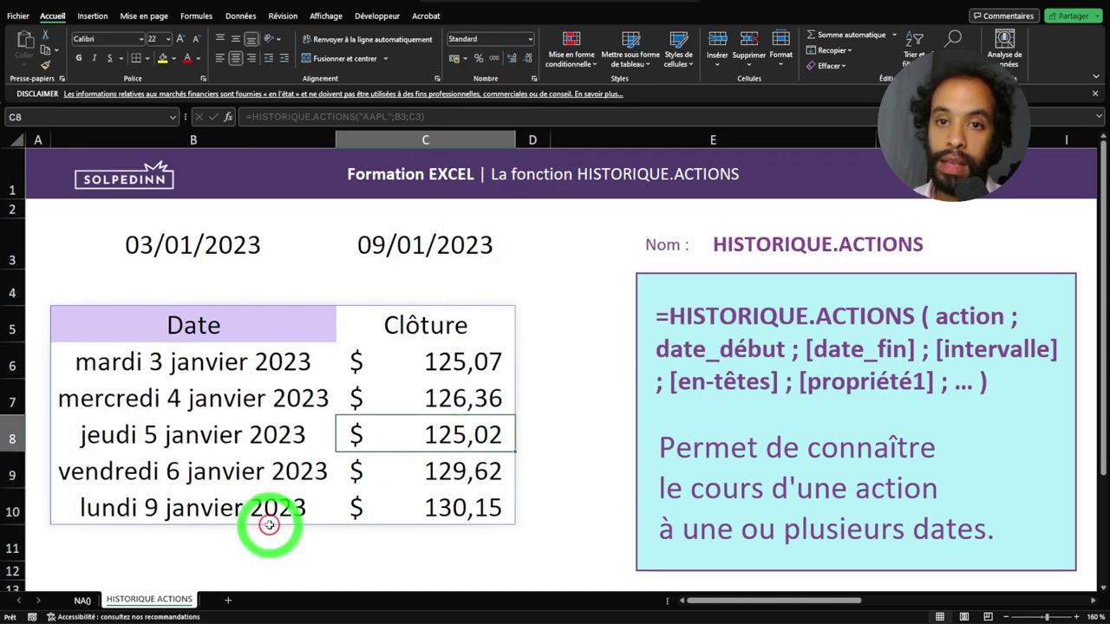
click(252, 507)
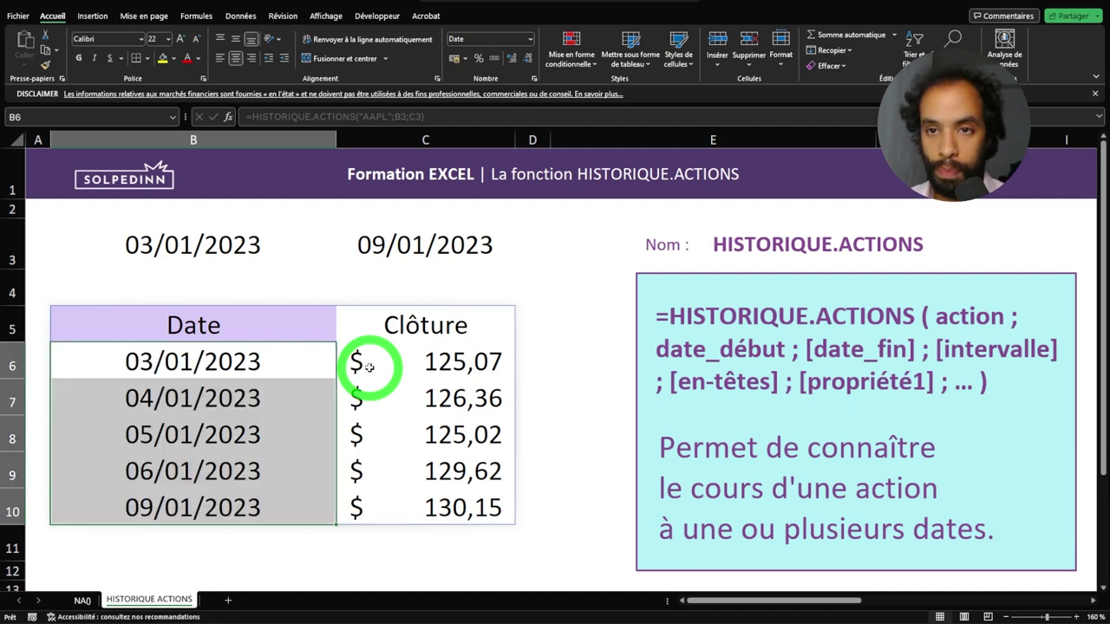
- Add interval 1 (Hebdomadaire) after C3 to try weekly AAPL prices
double_click(297, 325)
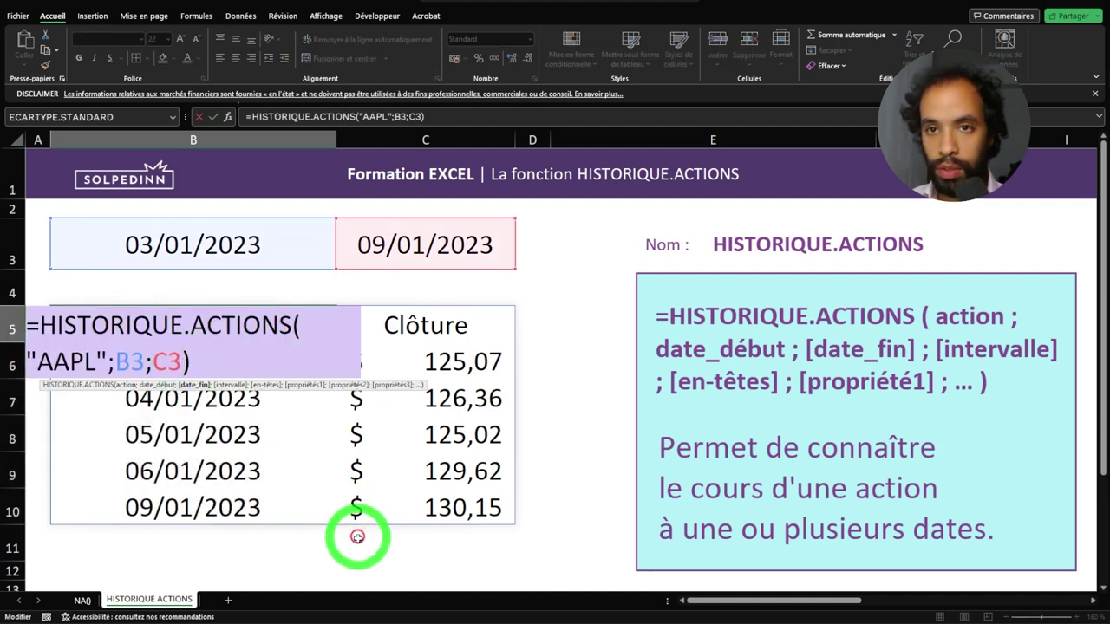
text(;)
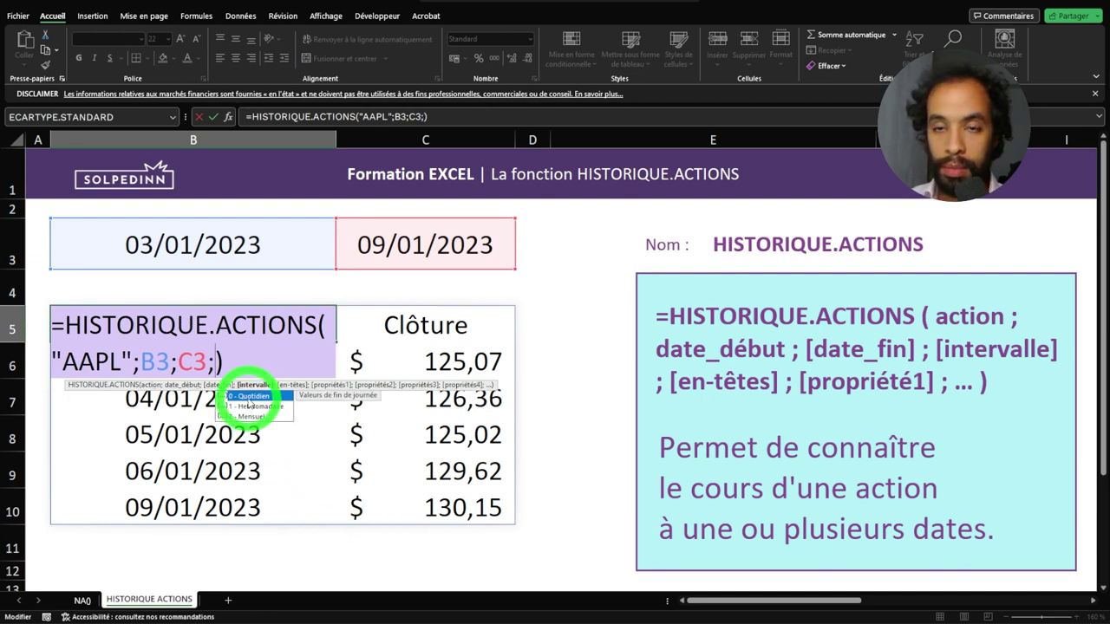
double_click(258, 407)
key(Return)
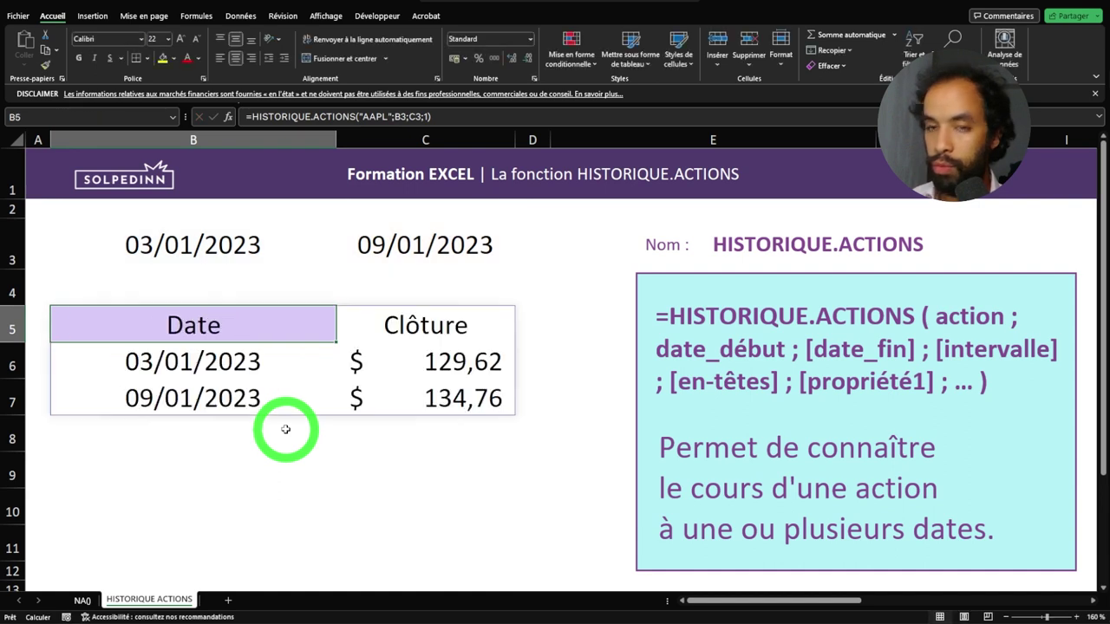
drag(184, 361, 404, 361)
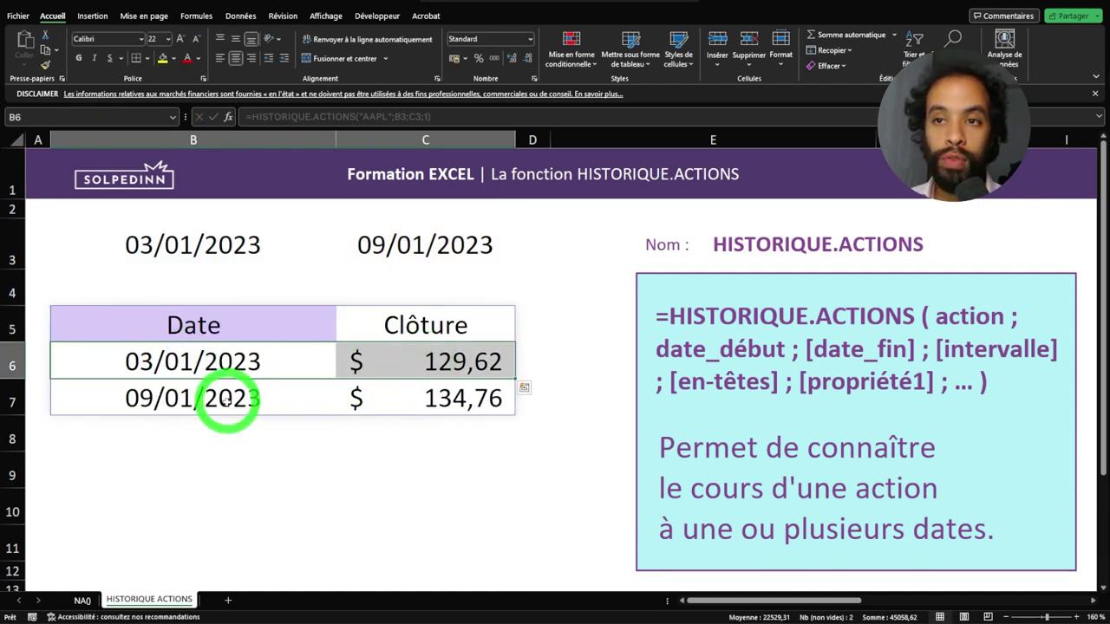
- Change the interval from 1 to 0 for daily prices, listing five trading days
double_click(222, 328)
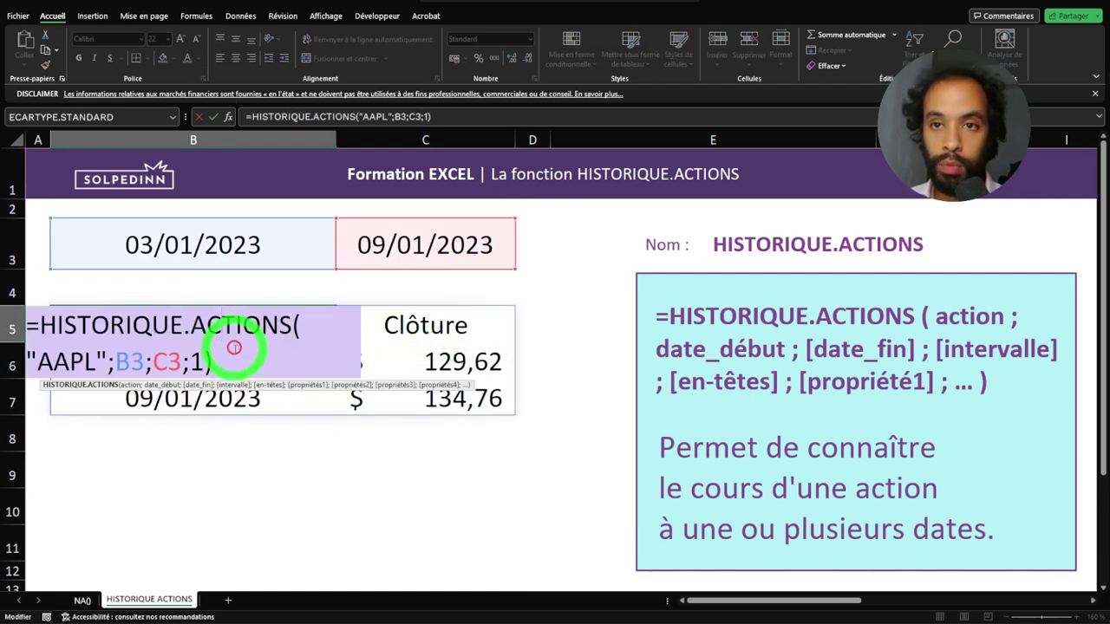
double_click(196, 362)
text(0)
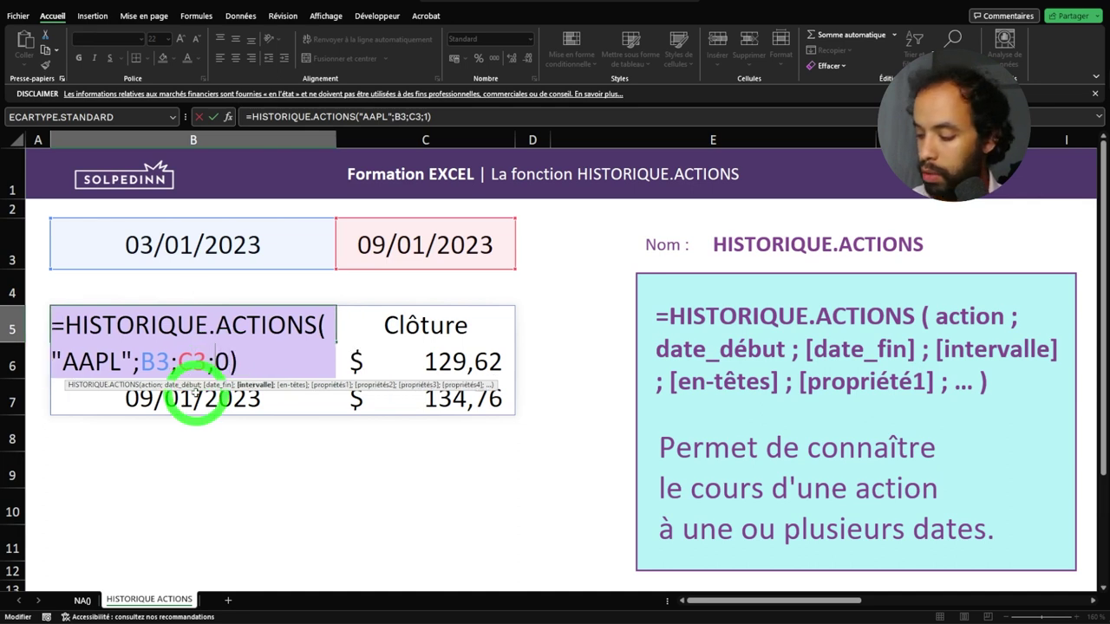
key(Return)
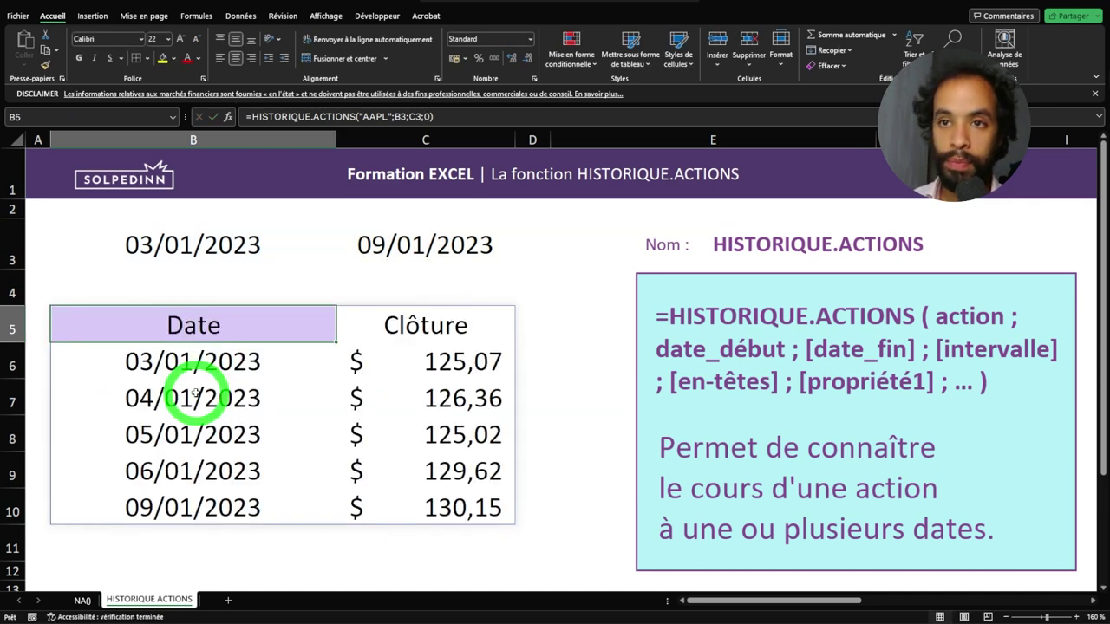
- Add headers argument 0 (Aucun en-tête), giving =HISTORIQUE.ACTIONS("AAPL";B3;C3;0;0)
double_click(285, 326)
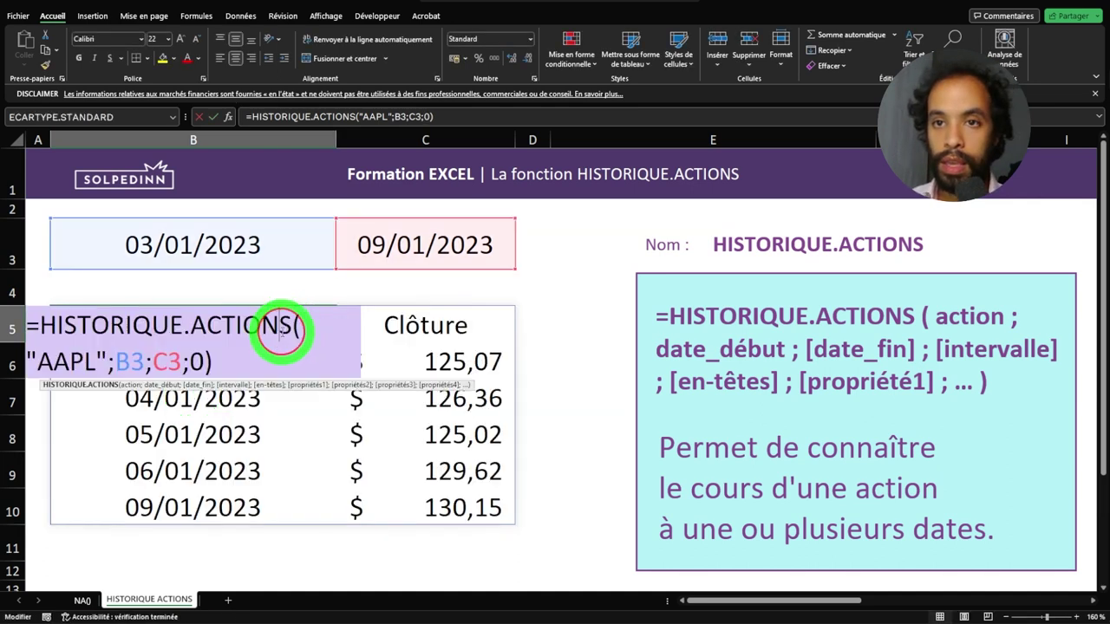
click(222, 379)
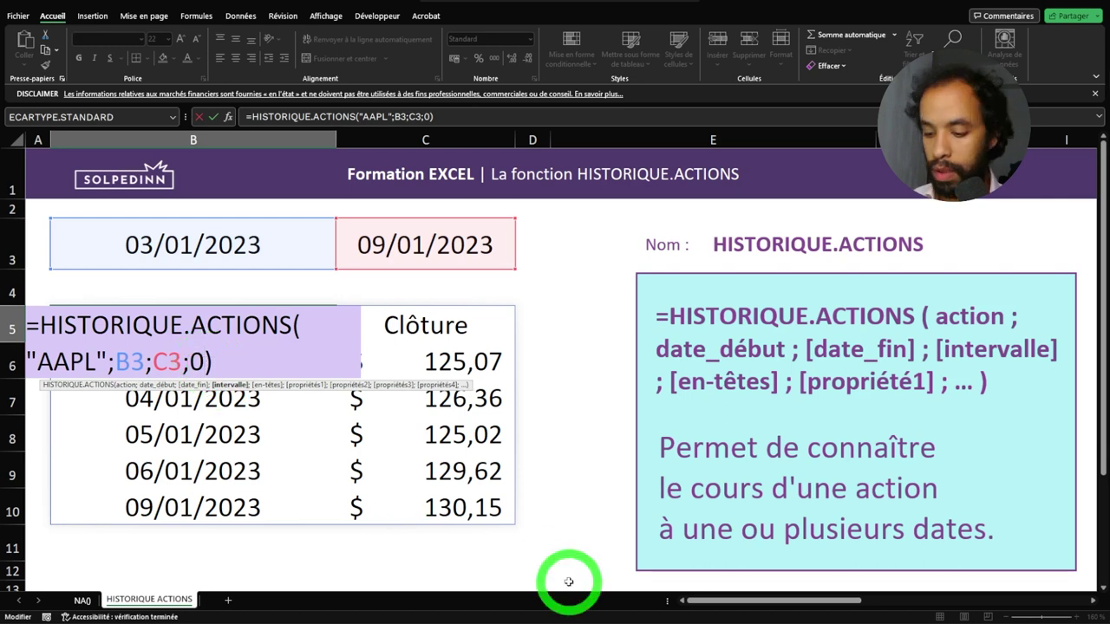
text(;)
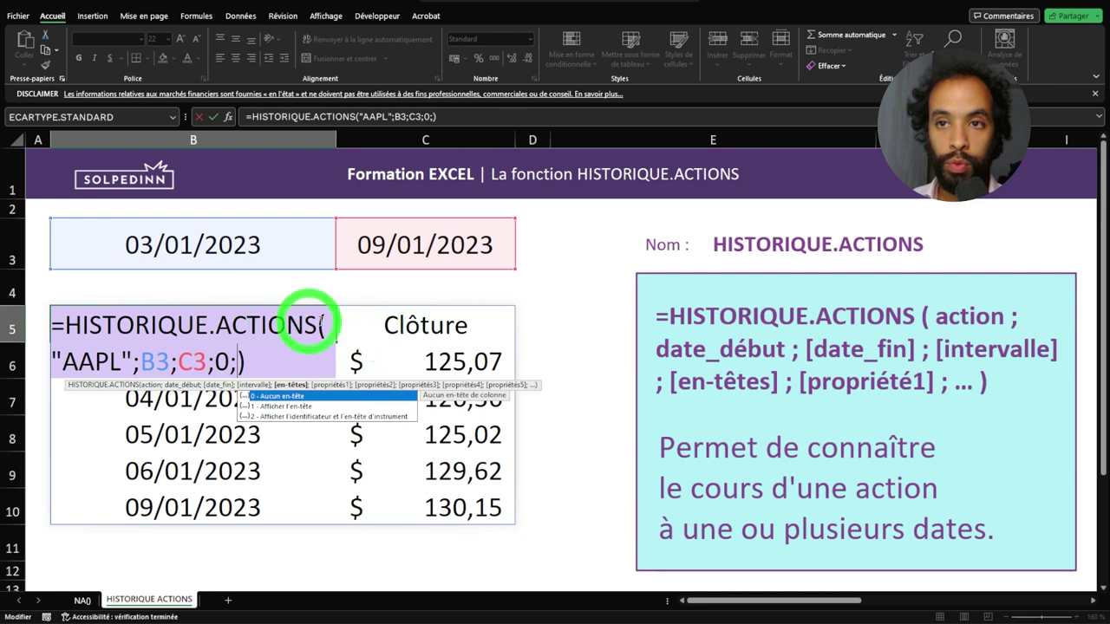
double_click(281, 396)
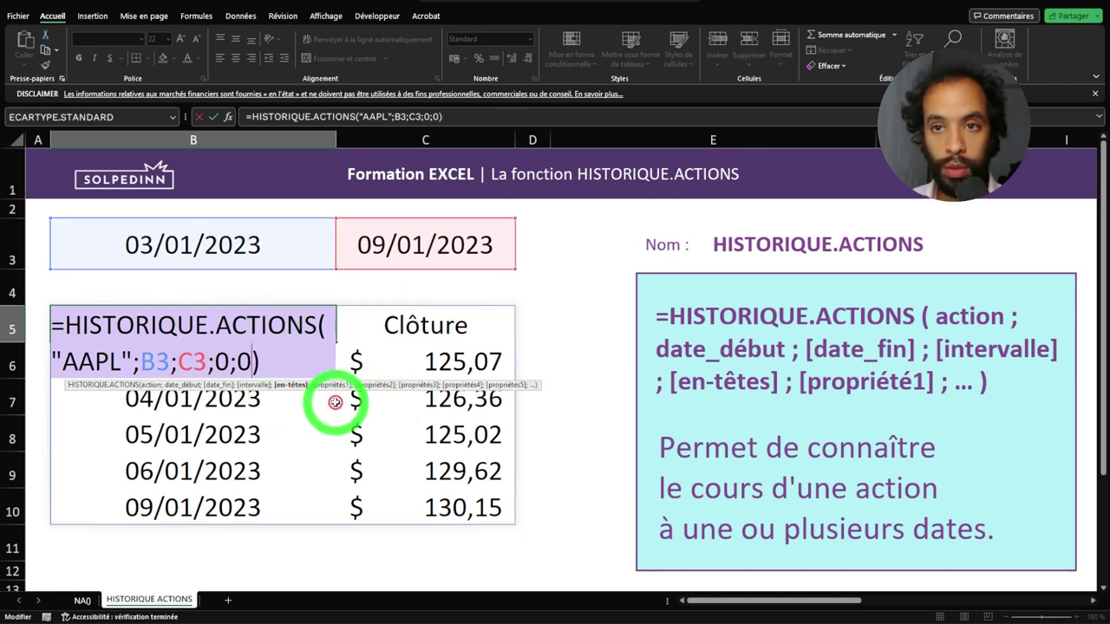
key(Return)
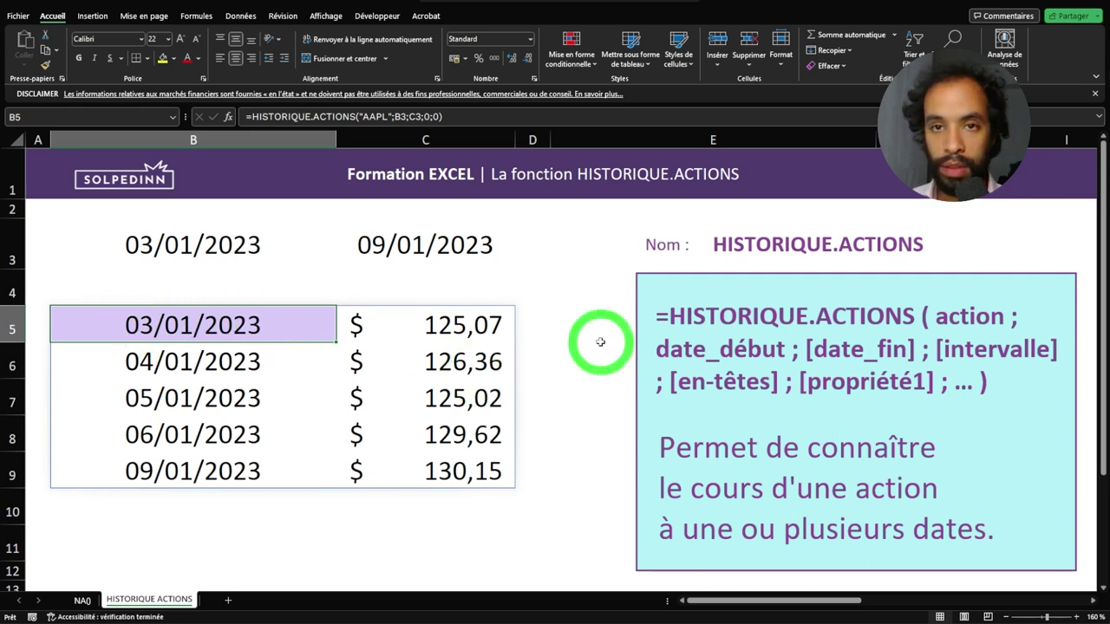
click(191, 326)
- Start a property argument after the headers 0 and browse the Ouverture and Plus bas options
double_click(191, 326)
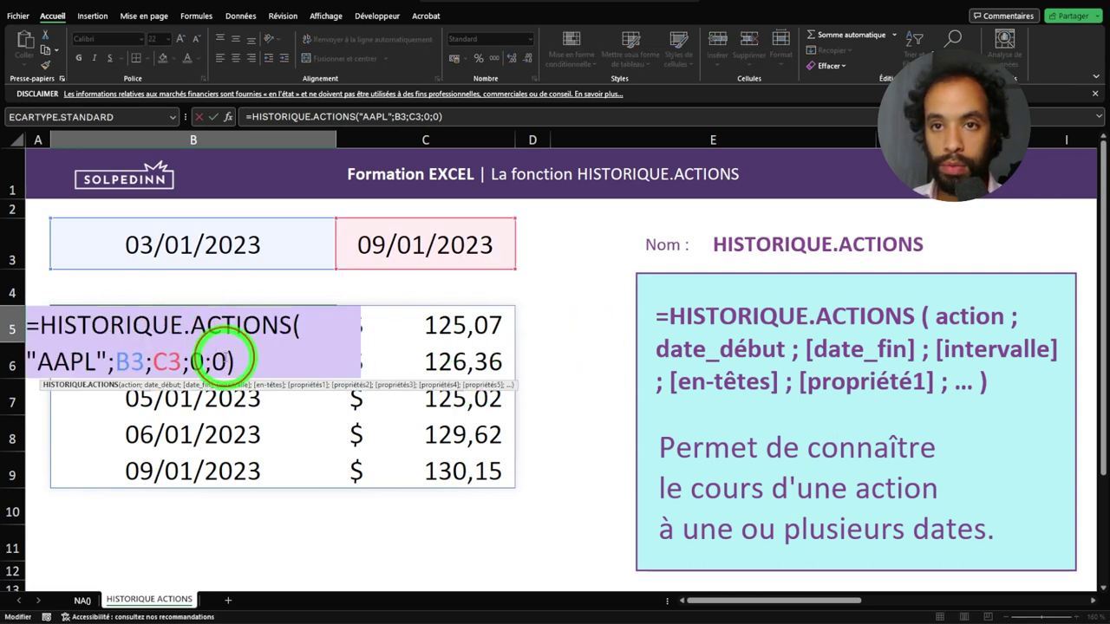
text(;)
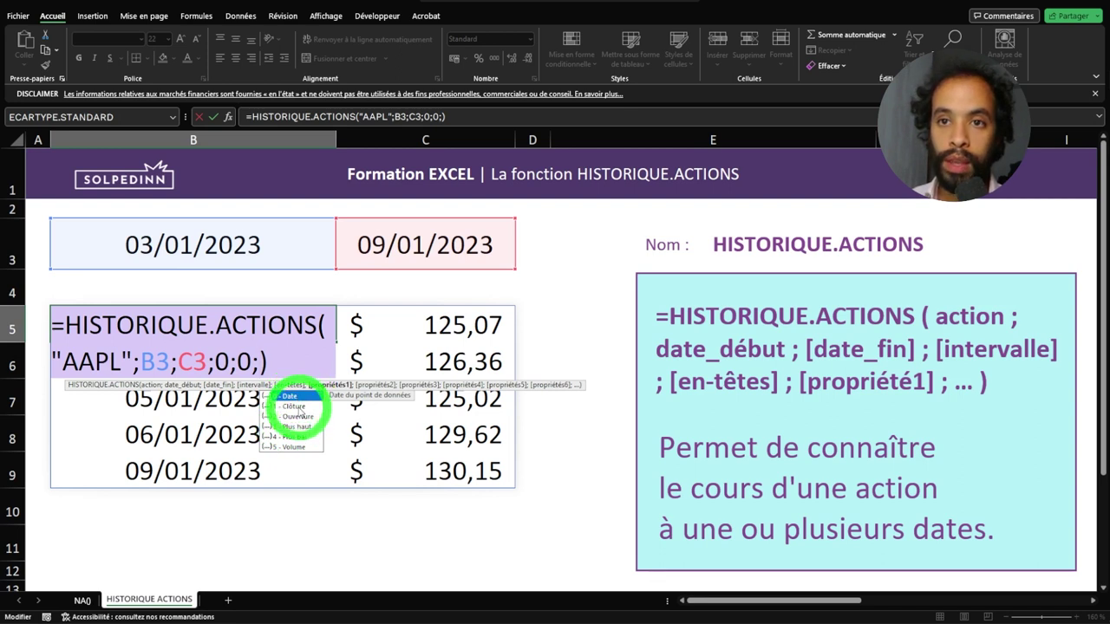
click(299, 407)
click(301, 416)
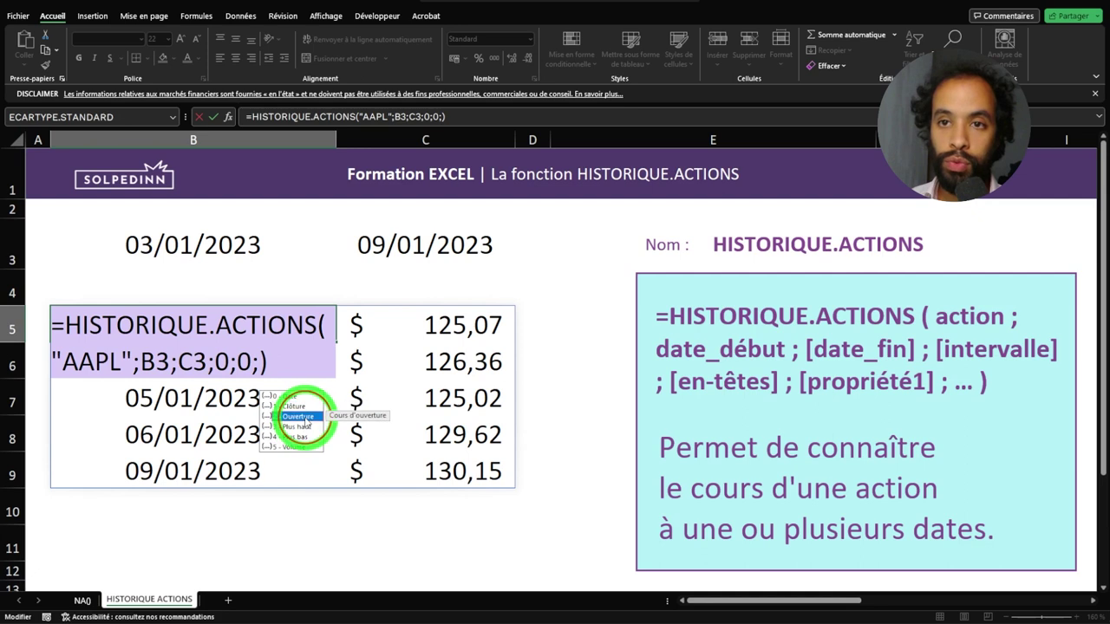
click(301, 426)
click(304, 437)
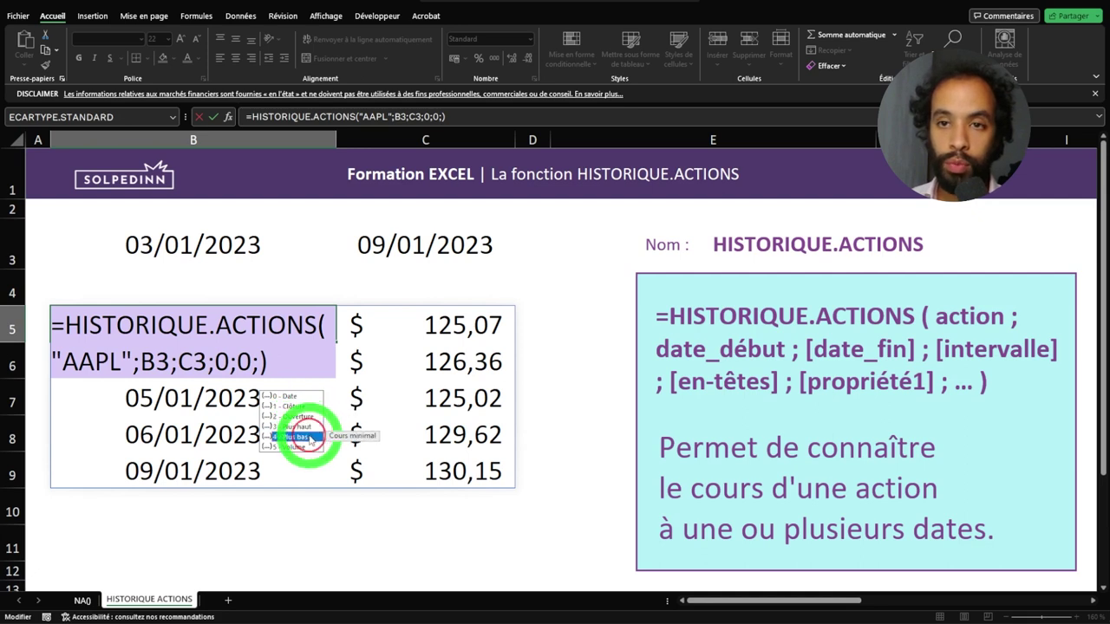
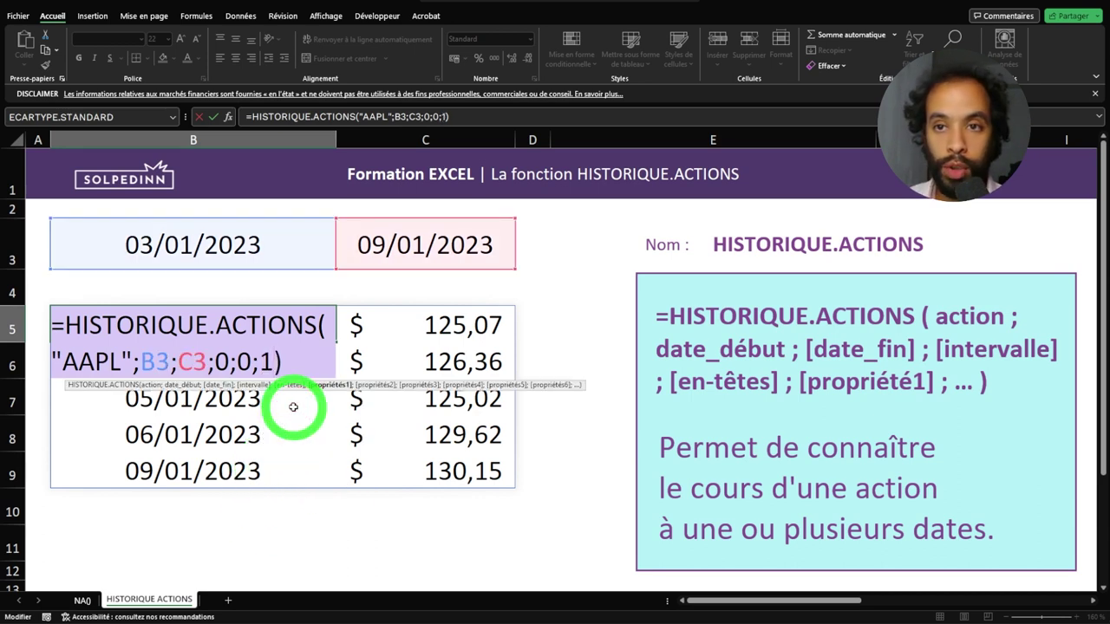
- Commit the AAPL history formula, then drop the trailing ;1 so a headed Date/Clôture table appears
key(ctrl+Return)
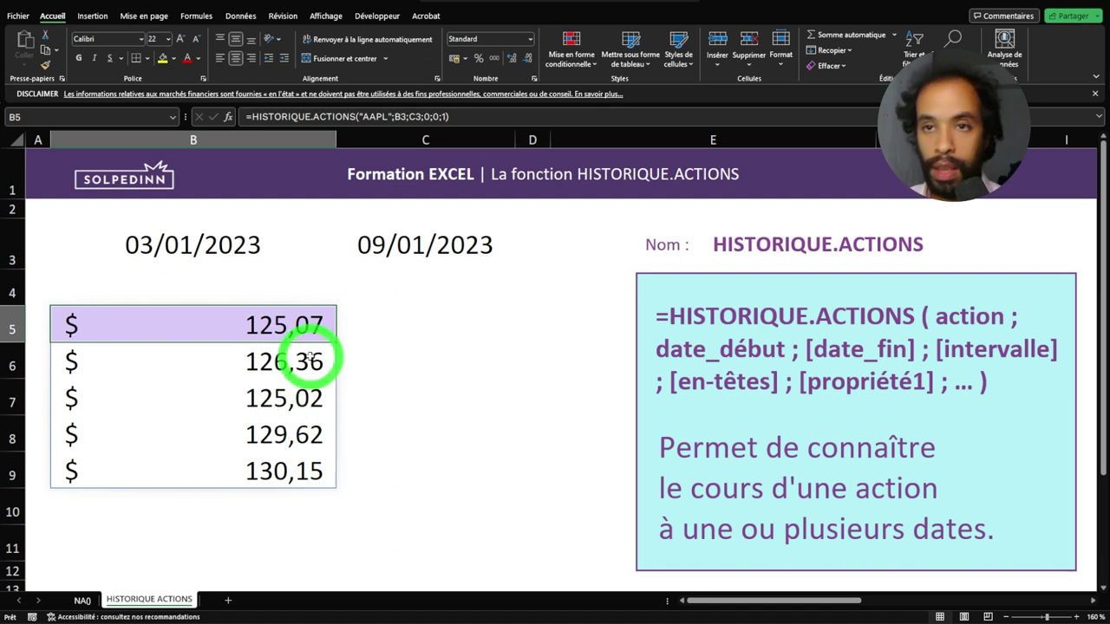
key(ctrl+z)
key(ctrl+z)
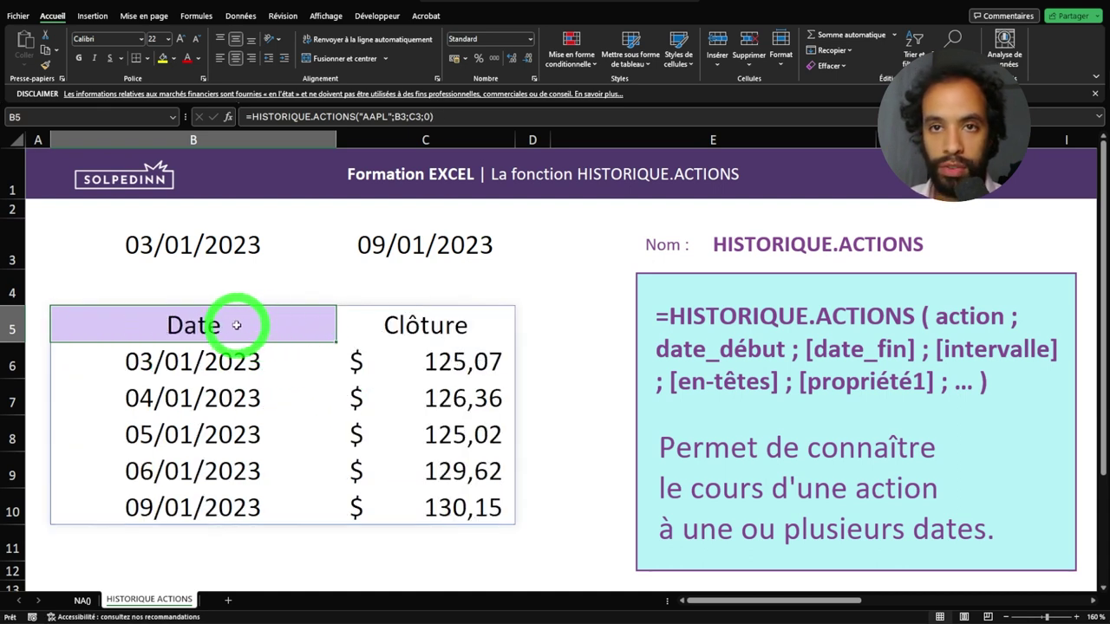
- Replace the AAPL ticker in the B5 formula with "EUR/USD" and confirm it
double_click(236, 325)
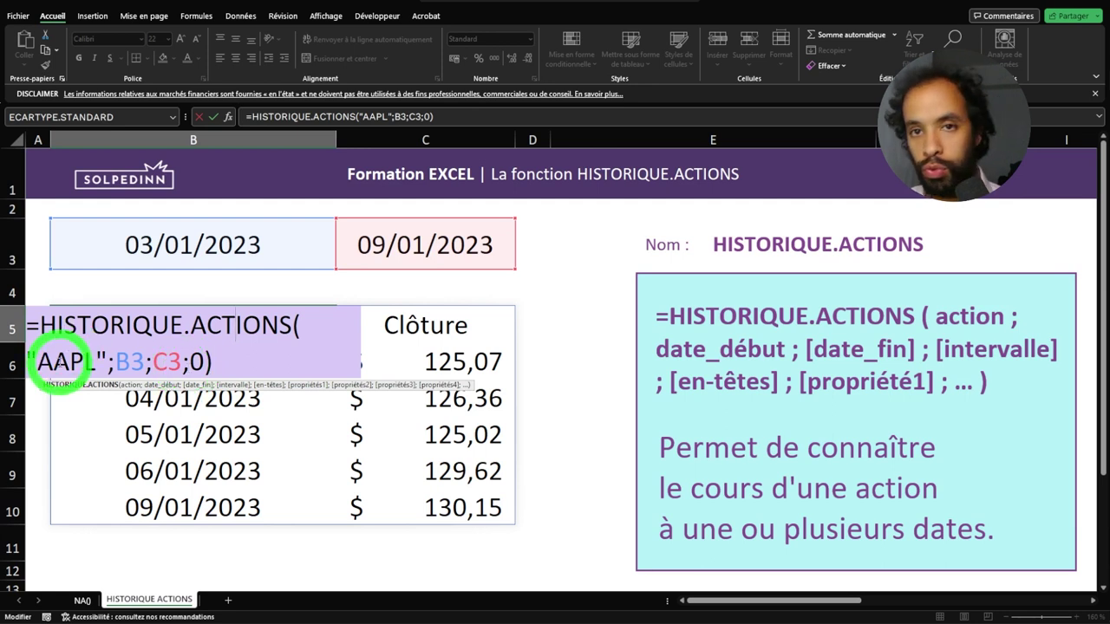
mouse_move(93, 364)
mouse_down()
mouse_move(56, 364)
mouse_move(107, 362)
mouse_up()
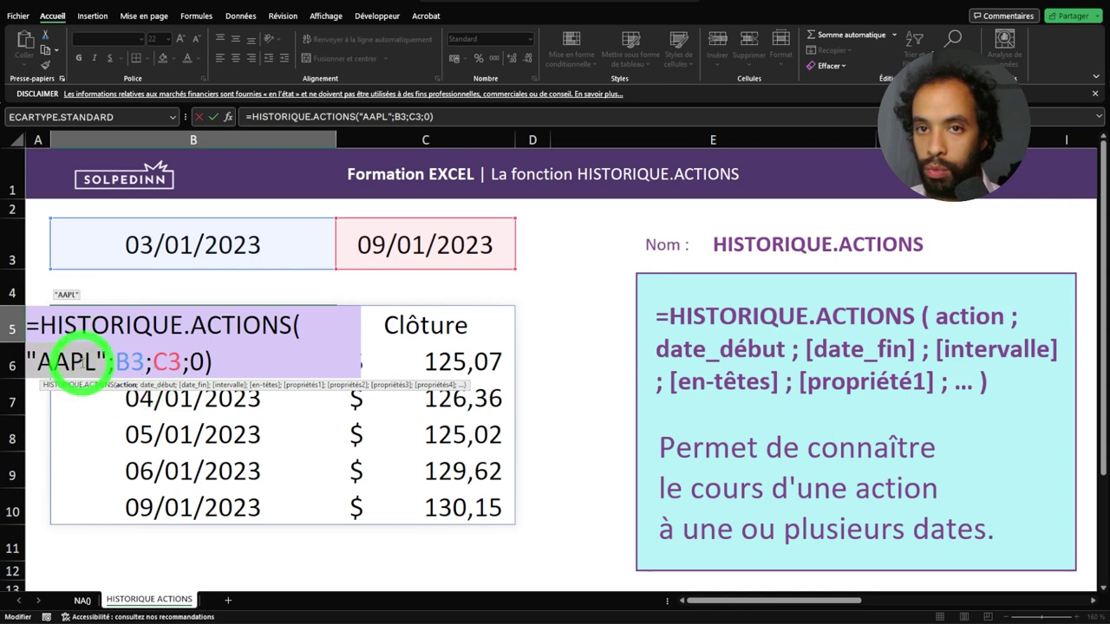
key(BackSpace)
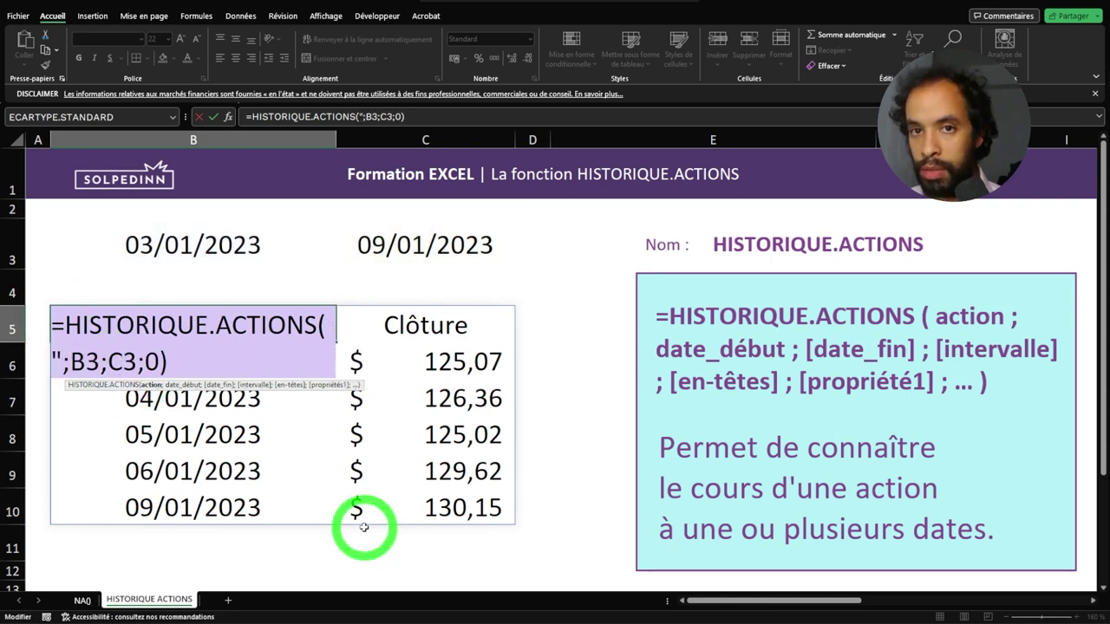
text(EUR)
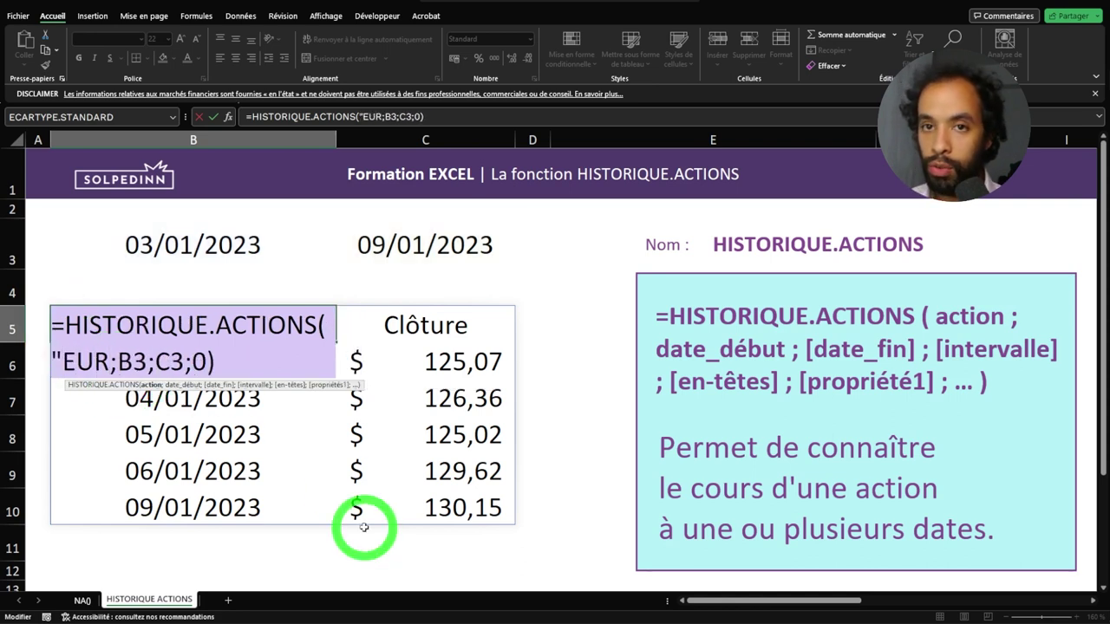
text(/USD)
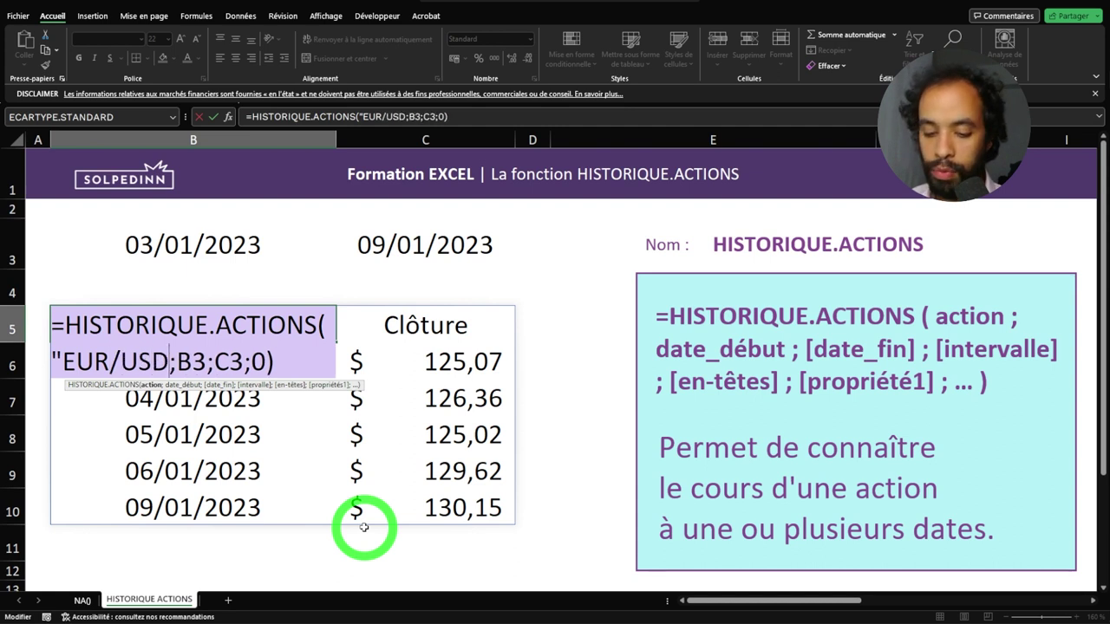
text(")
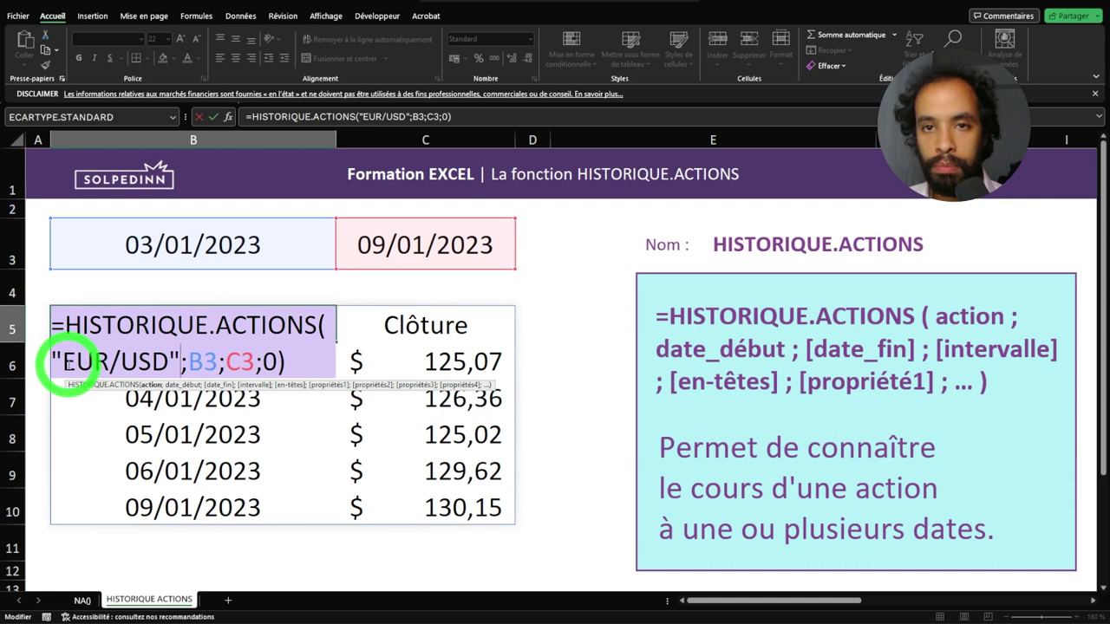
drag(65, 364, 139, 359)
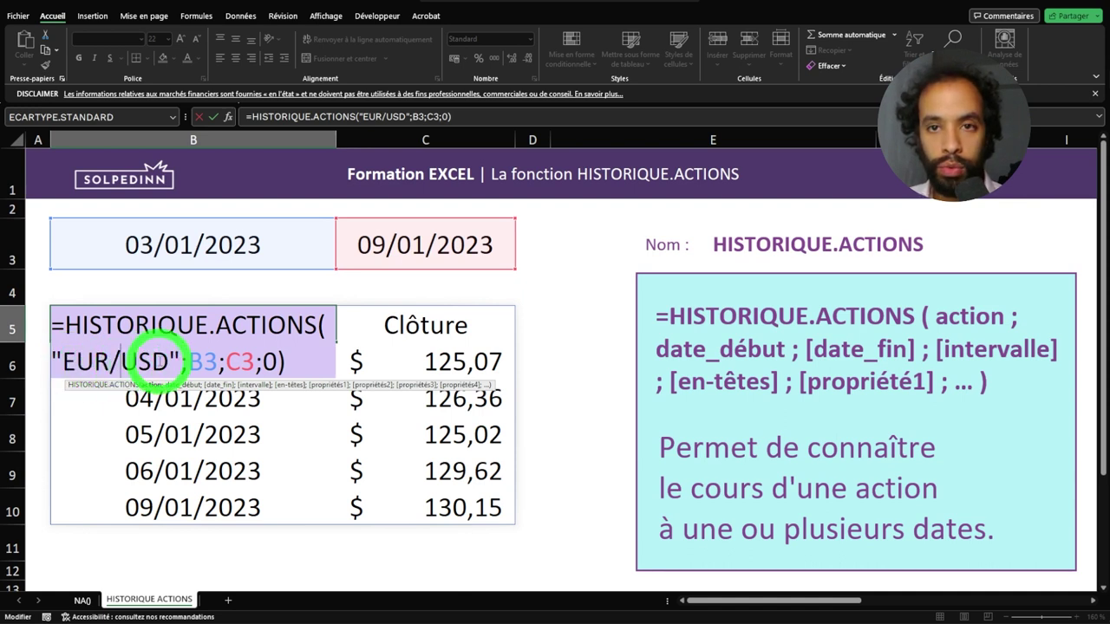
key(ctrl+Return)
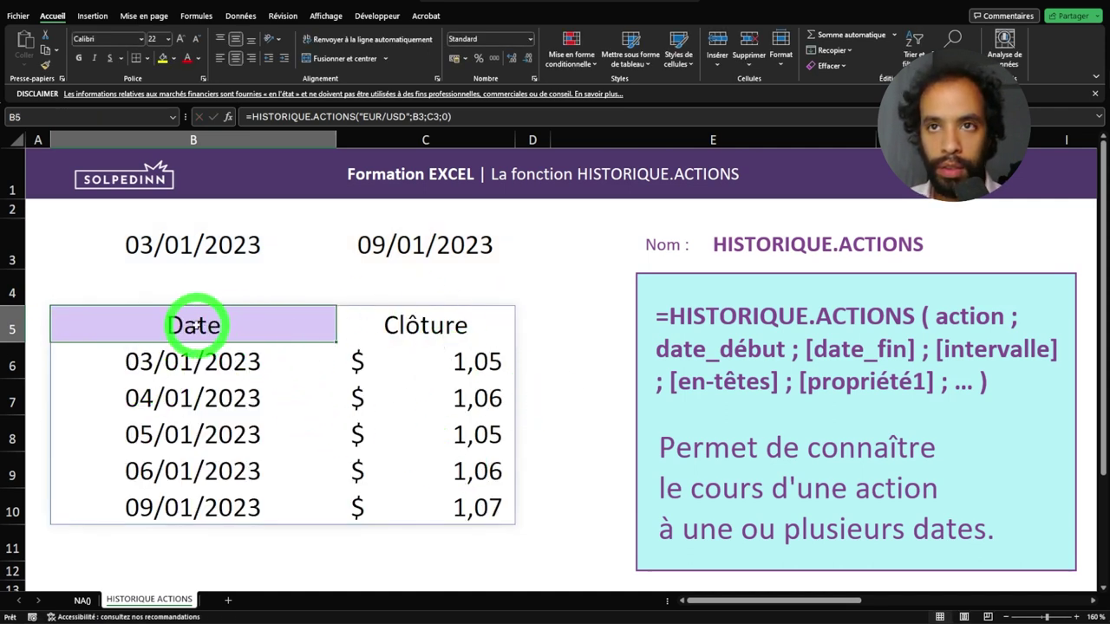
- Review the EUR/USD formula and its results in B6, C6 and B10, rates 1,05–1,07
double_click(199, 326)
click(62, 363)
double_click(63, 363)
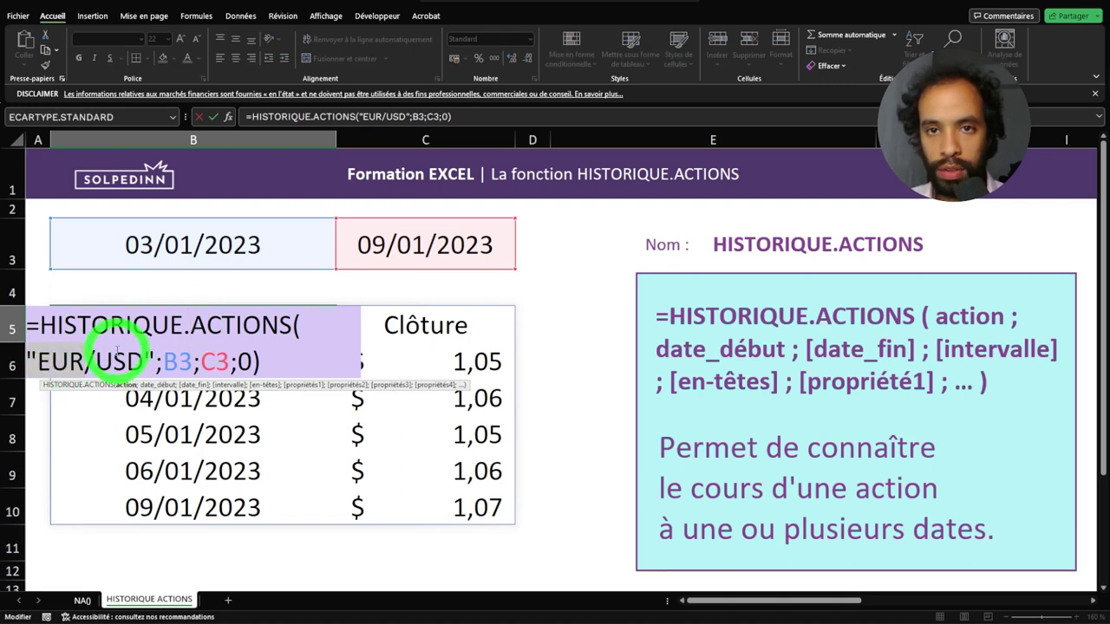
key(Escape)
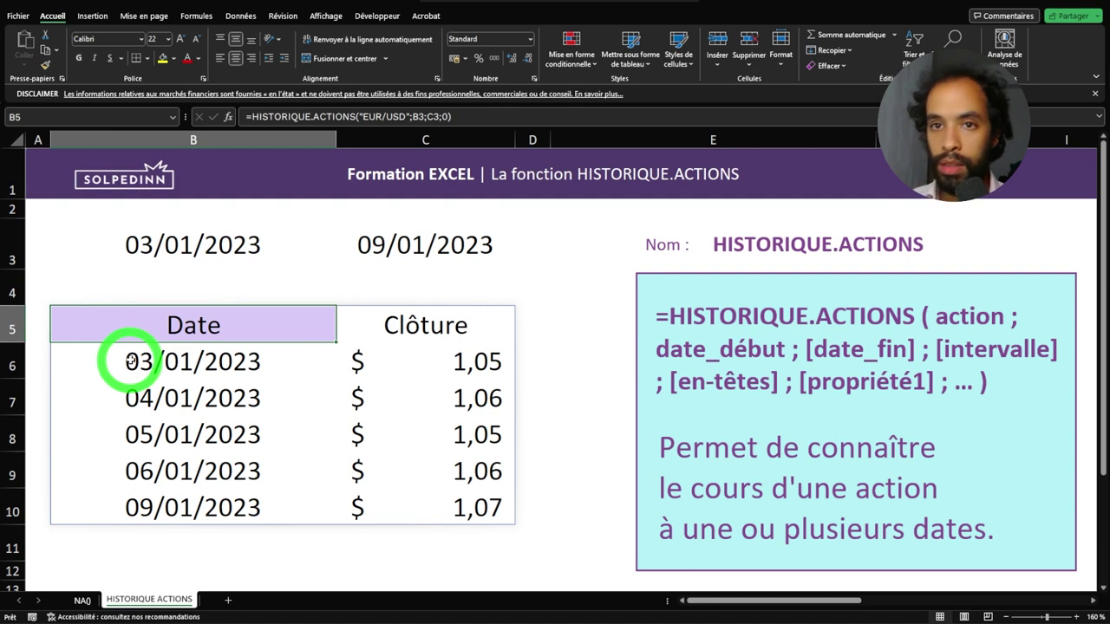
click(240, 369)
click(429, 369)
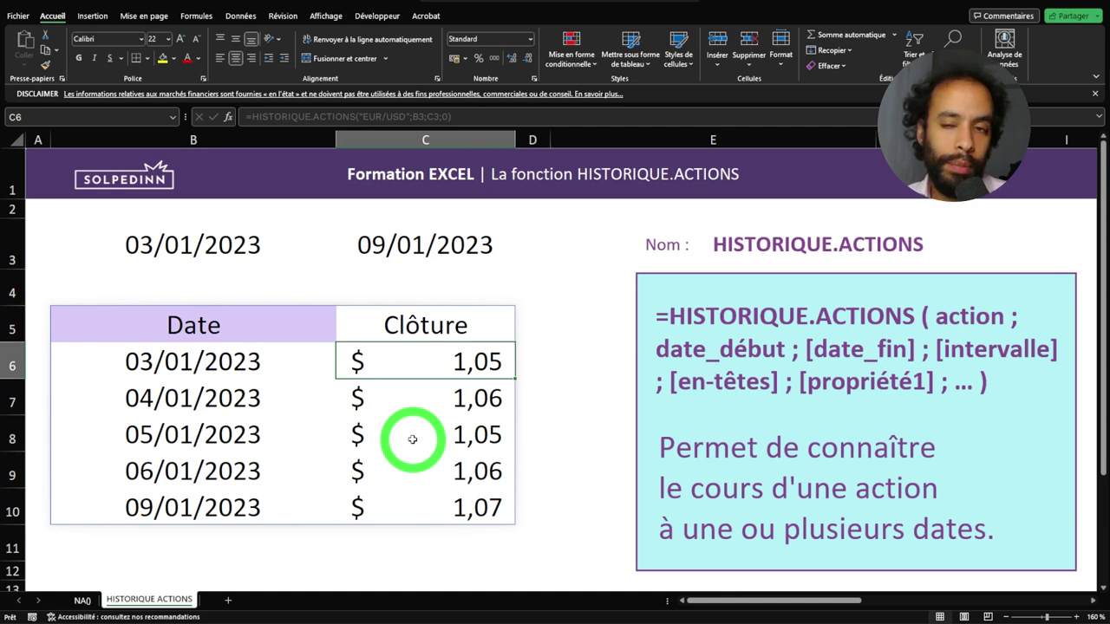
click(165, 509)
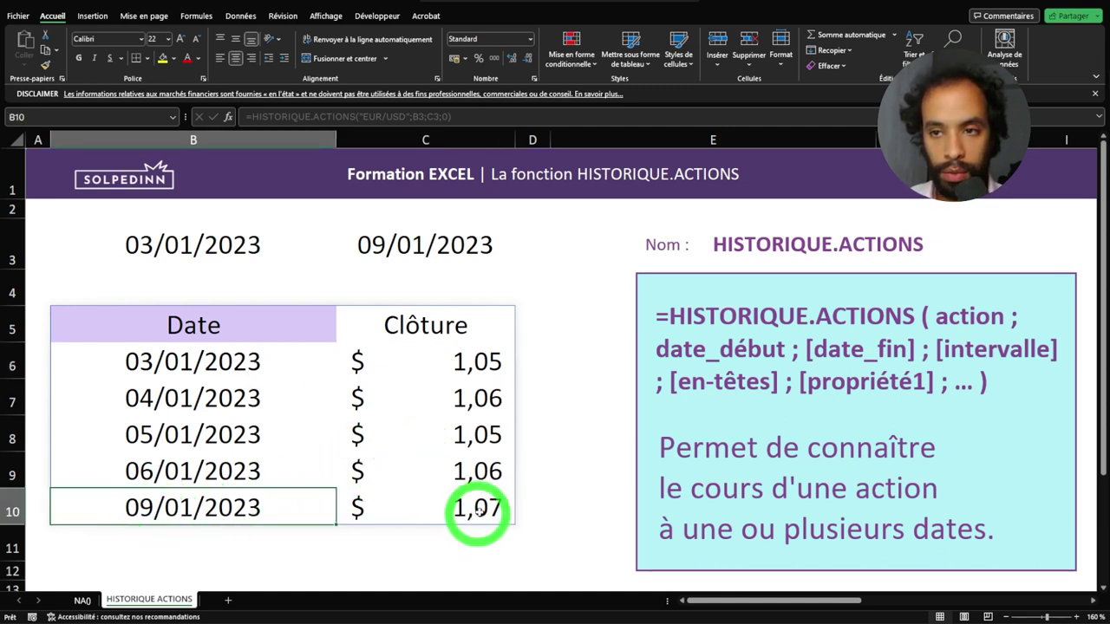
double_click(207, 329)
- Change the ticker from EUR/USD to "USD/EUR" and check the first euro rate in C6
click(96, 362)
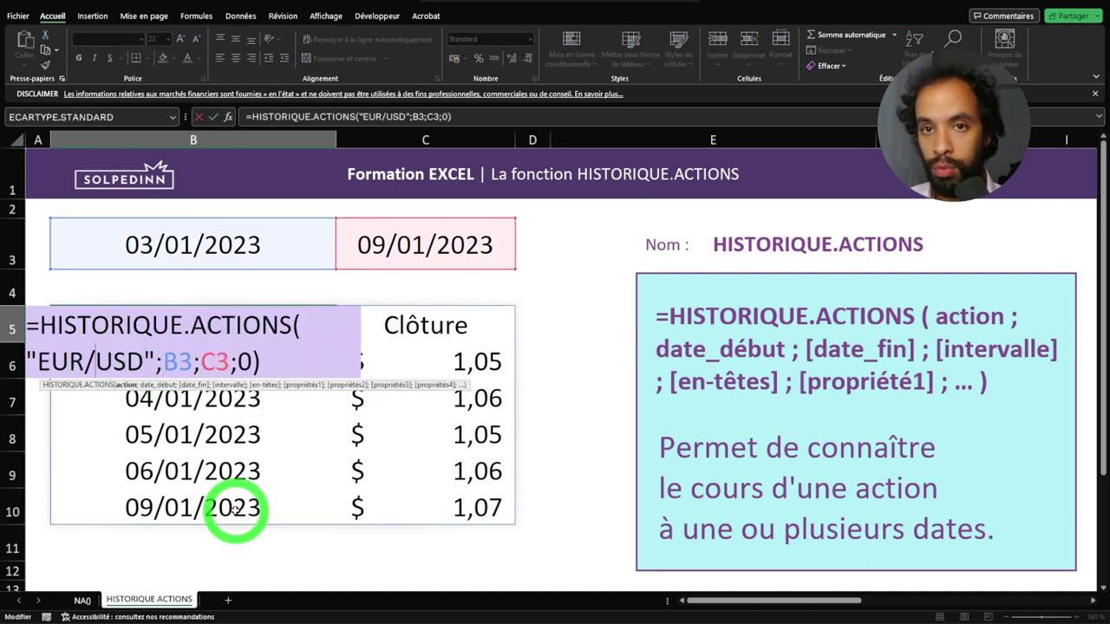
key(BackSpace)
key(BackSpace)
key(BackSpace)
key(BackSpace)
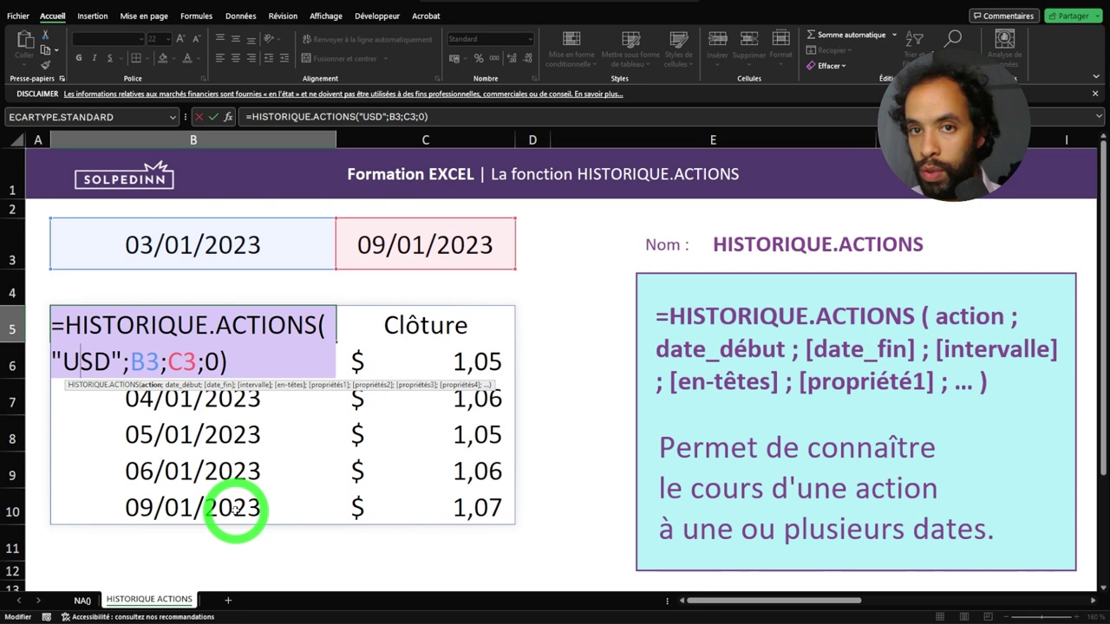
text(/EUR)
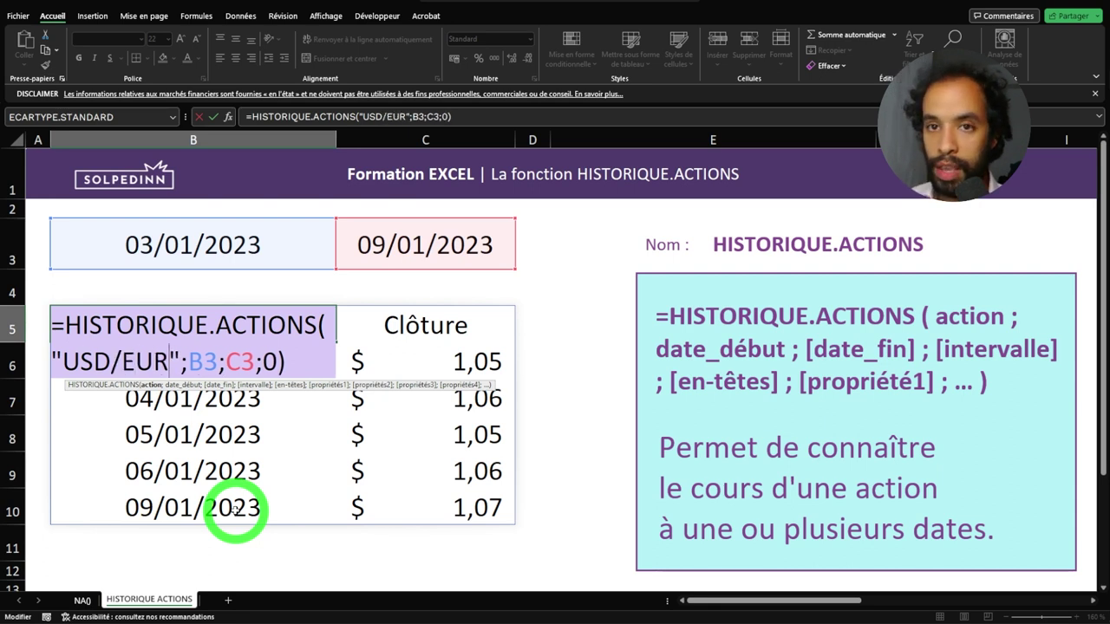
key(ctrl+Return)
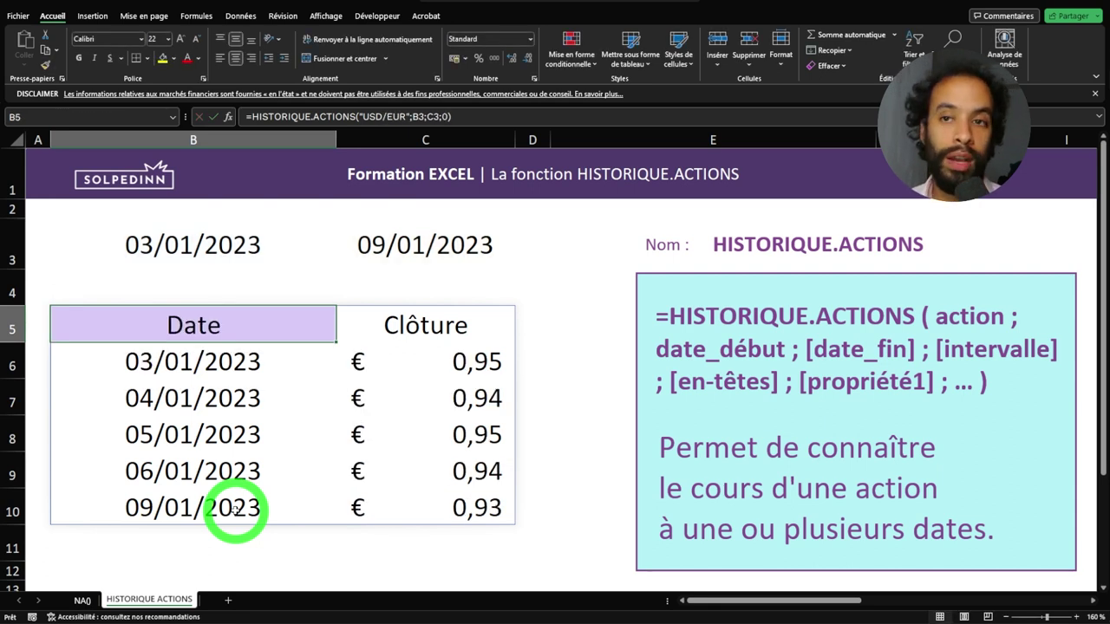
click(362, 363)
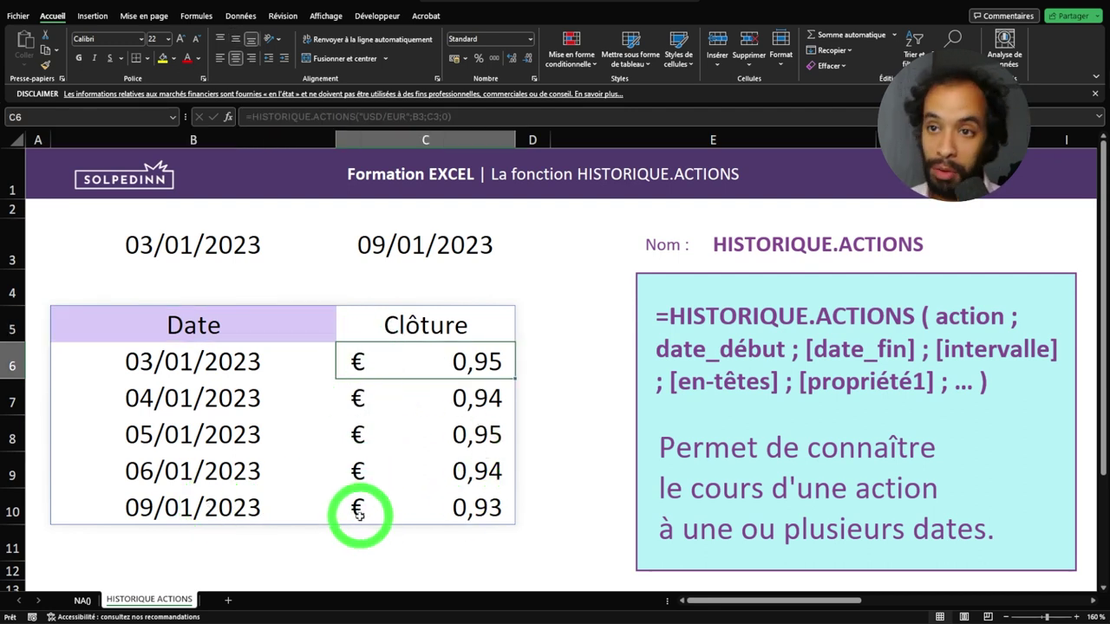
- Append ;0;1 to the B5 formula for no headers and the closing price only
click(186, 327)
double_click(185, 328)
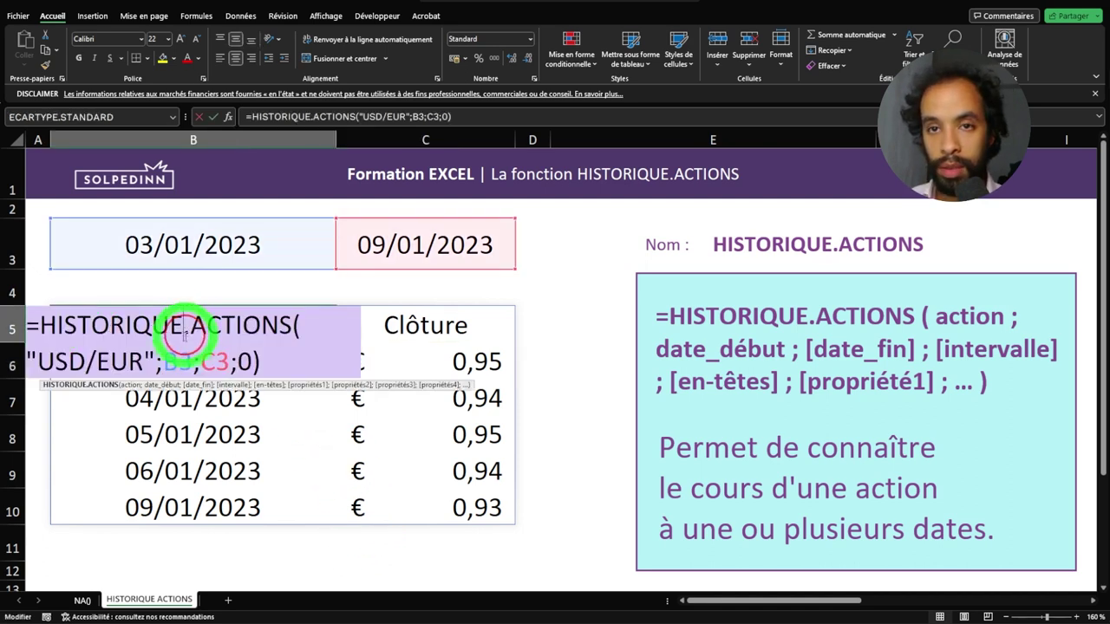
click(249, 362)
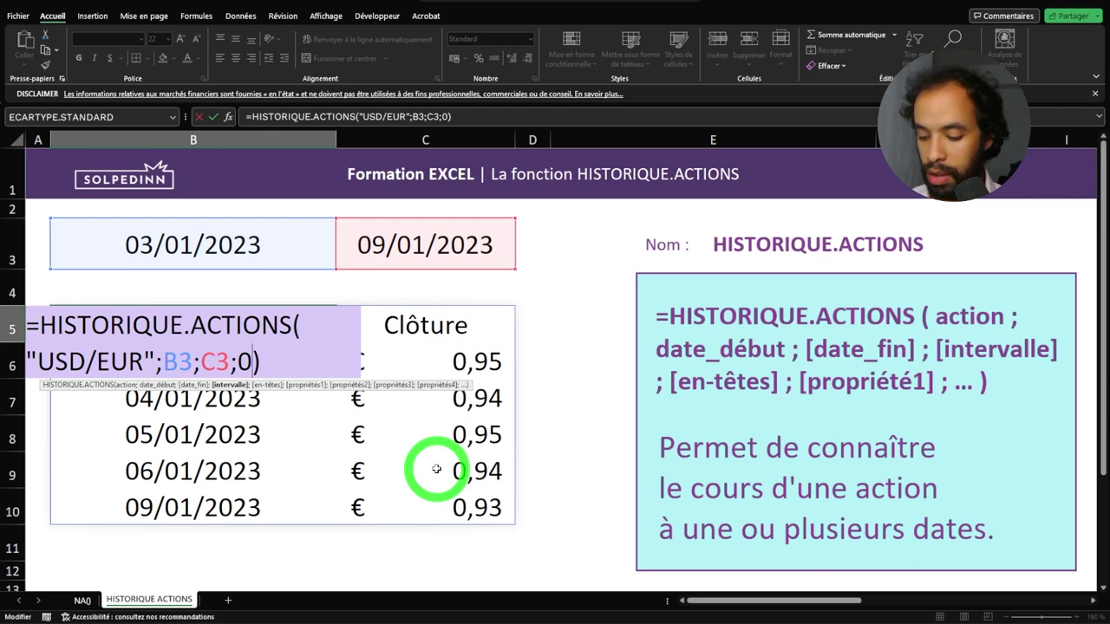
text(;)
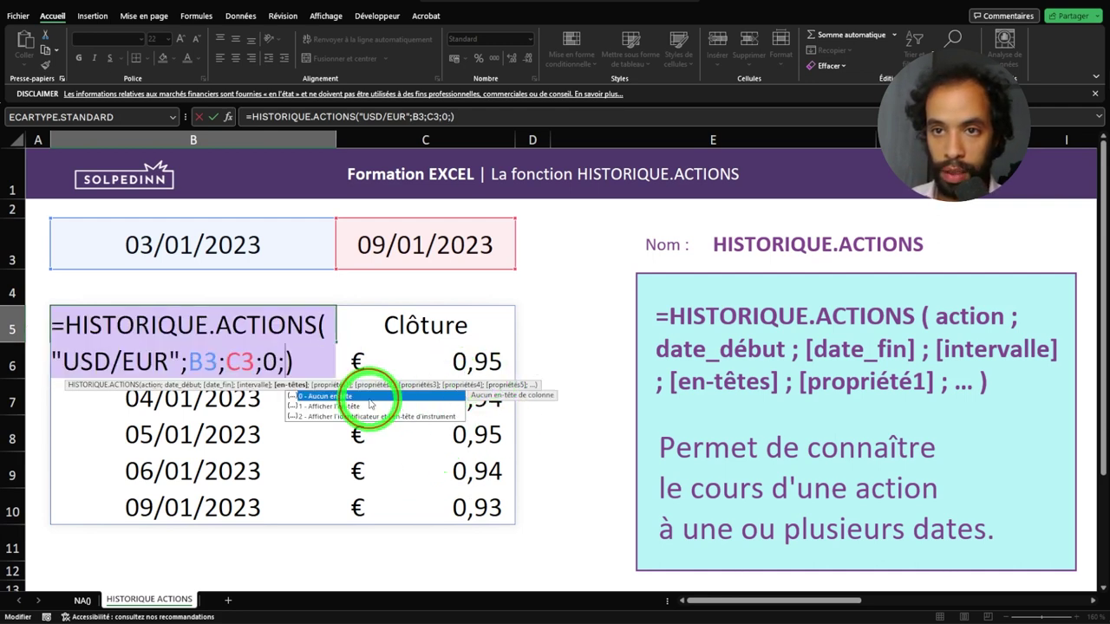
double_click(367, 398)
text(;)
double_click(345, 407)
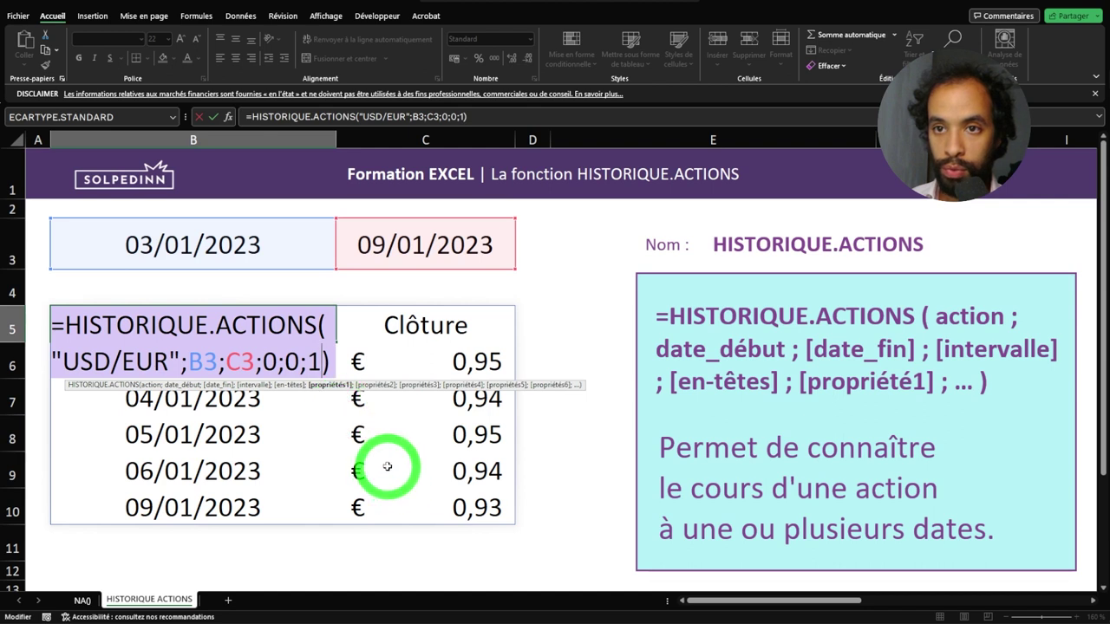
- Remove the C3 end date so the formula returns a single € 0,95 rate
double_click(240, 361)
key(Delete)
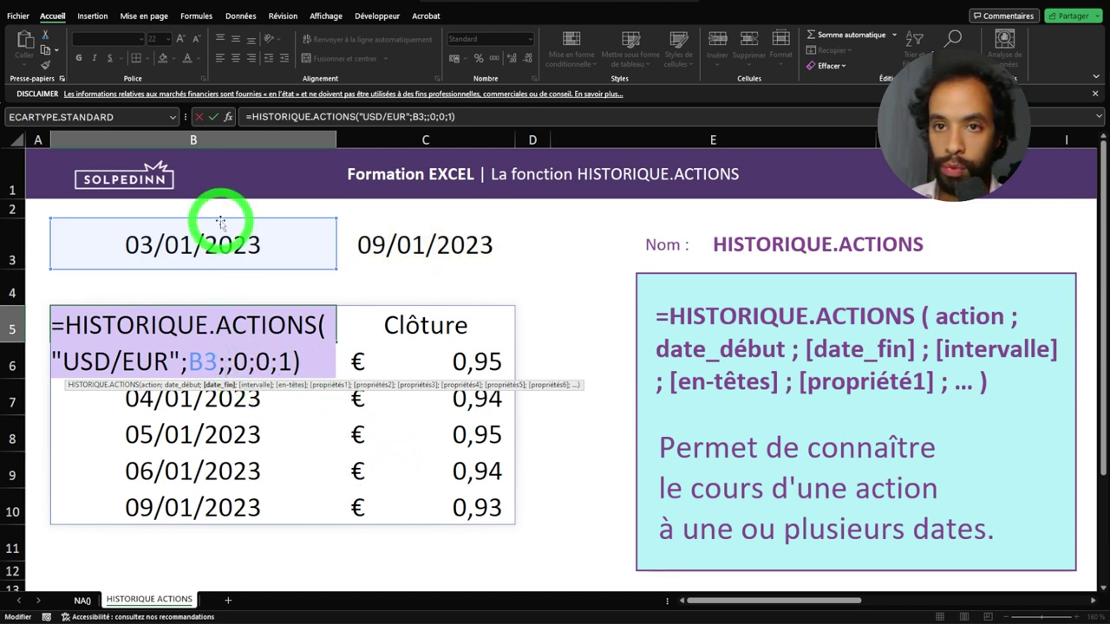
drag(193, 362, 224, 359)
key(ctrl+Return)
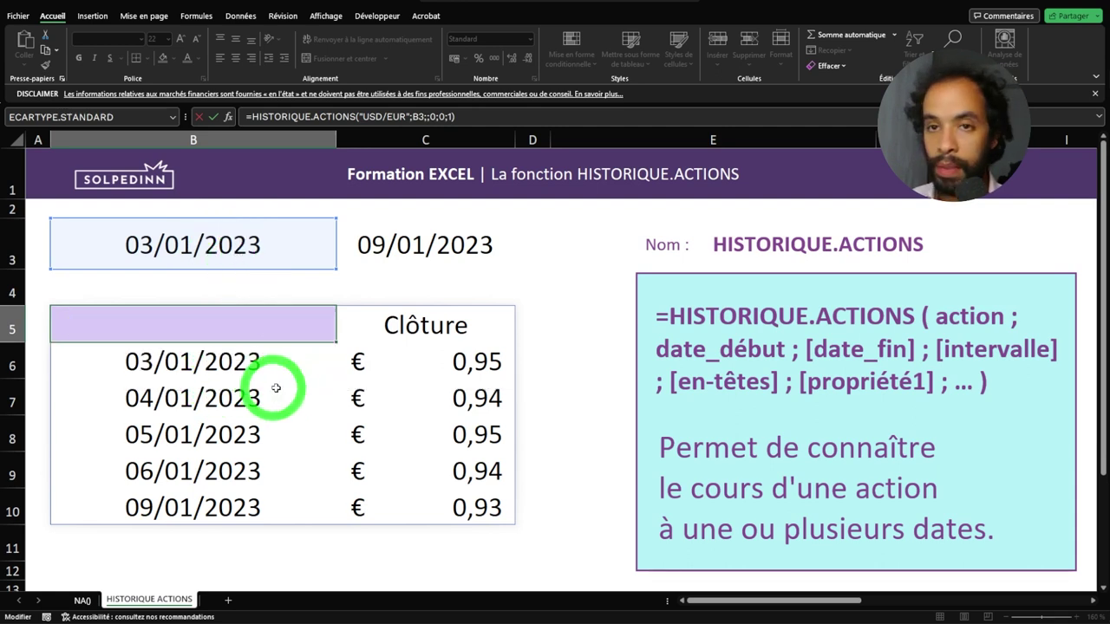